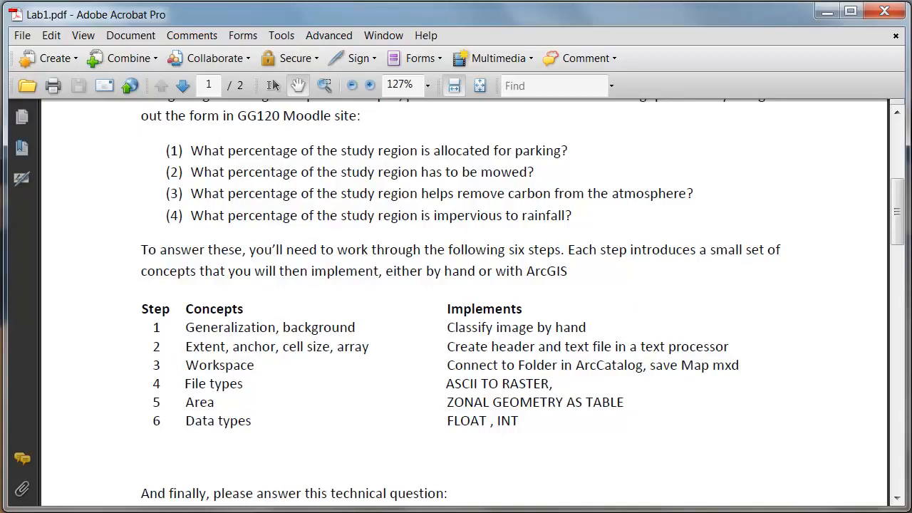
Switch from the lab PDF to ArcMap and search for the "zonal geometry as table" tool.
{"action": "left_click", "coordinate": [826, 13]}
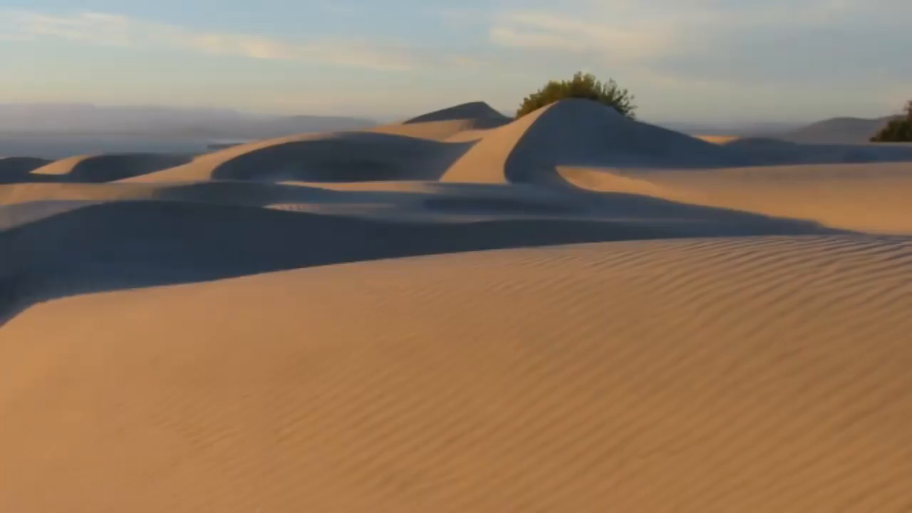
{"action": "key", "text": "alt+Tab"}
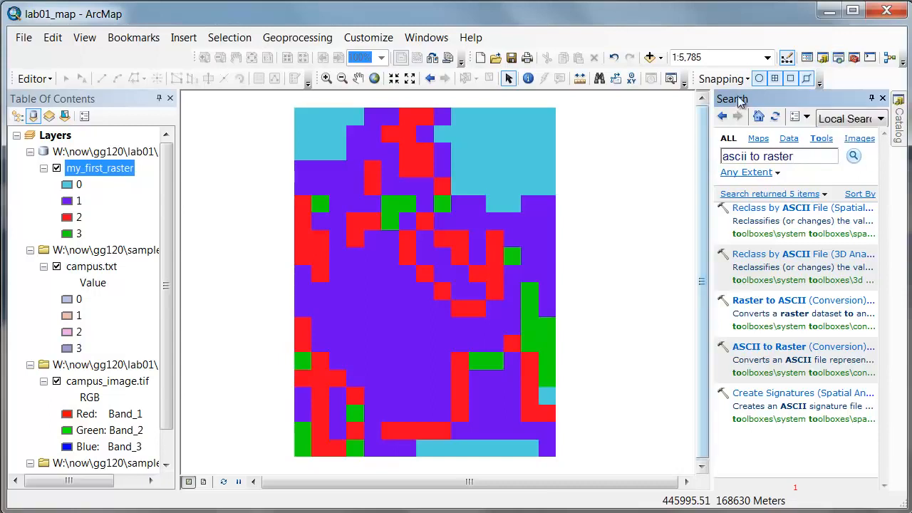
{"action": "left_click_drag", "start_coordinate": [800, 155], "coordinate": [706, 171]}
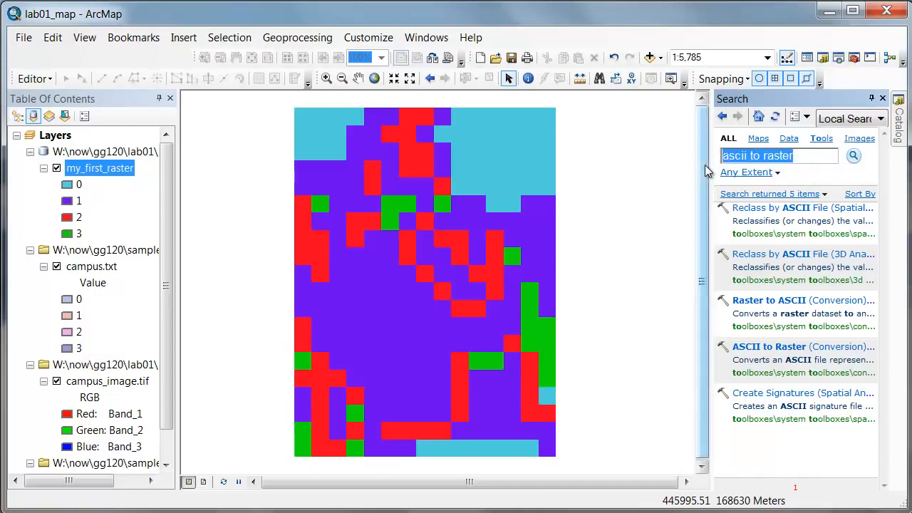
{"action": "type", "text": "Zonal eom"}
{"action": "key", "text": "BackSpace"}
{"action": "key", "text": "BackSpace"}
{"action": "key", "text": "BackSpace"}
{"action": "type", "text": "geometry as table"}
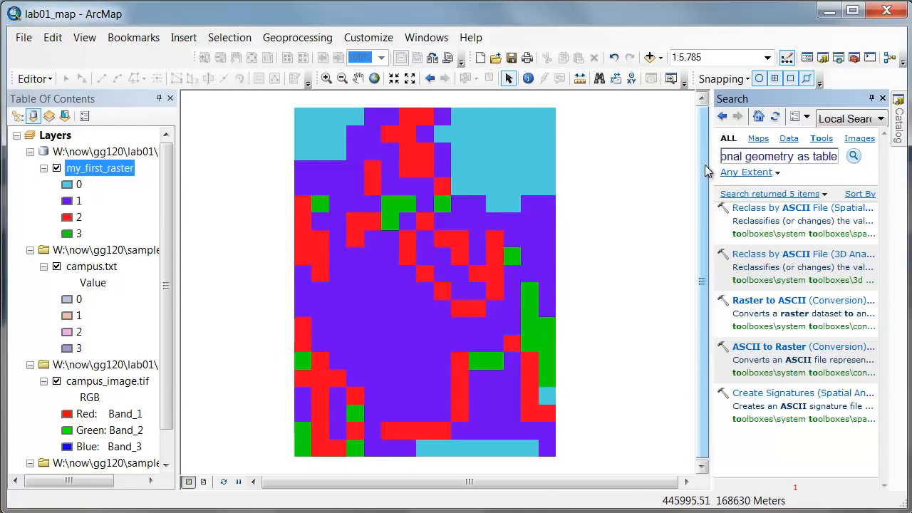
{"action": "key", "text": "Return"}
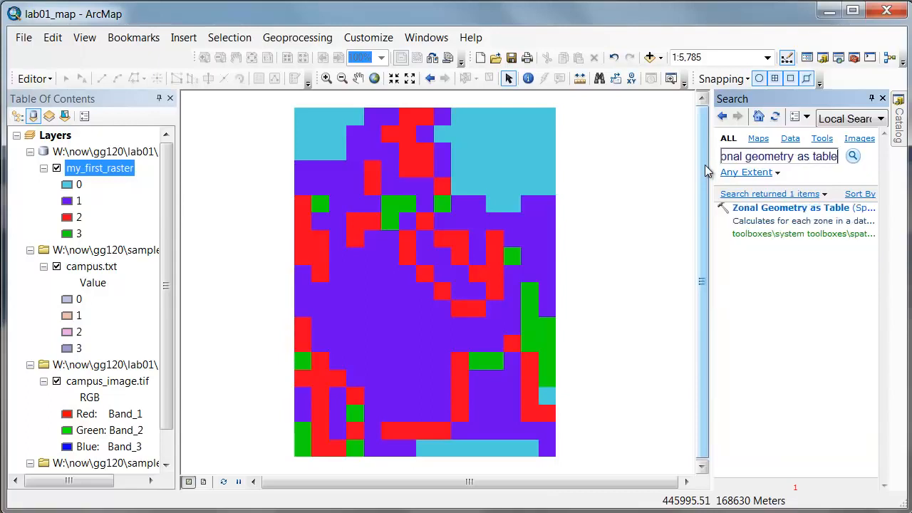
Try to open the Zonal Geometry as Table tool from the search results.
{"action": "left_click", "coordinate": [764, 208]}
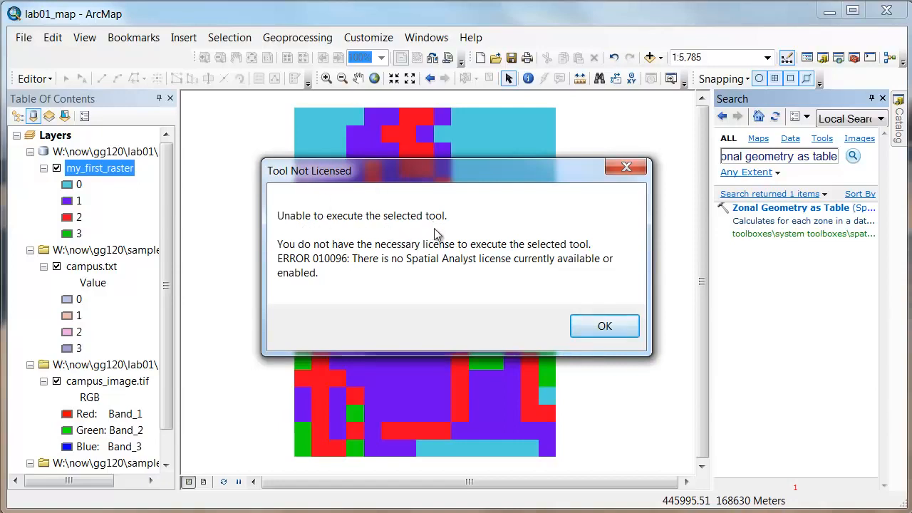
{"action": "left_click", "coordinate": [604, 325]}
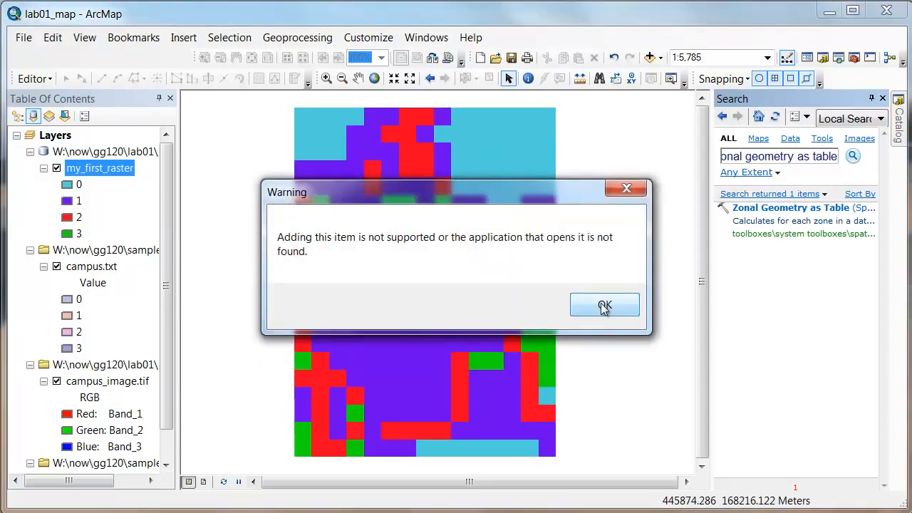
{"action": "left_click", "coordinate": [604, 307]}
Enable the Spatial Analyst extension.
{"action": "left_click", "coordinate": [297, 38]}
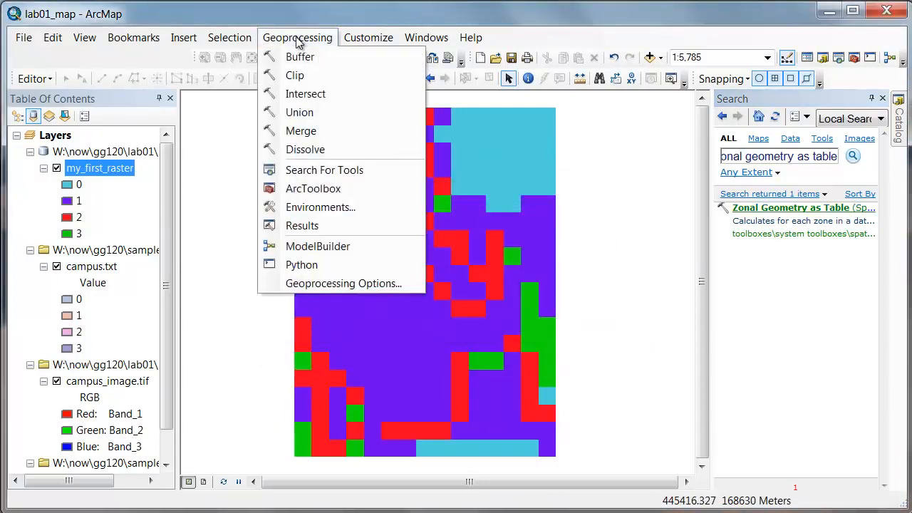
{"action": "mouse_move", "coordinate": [370, 41]}
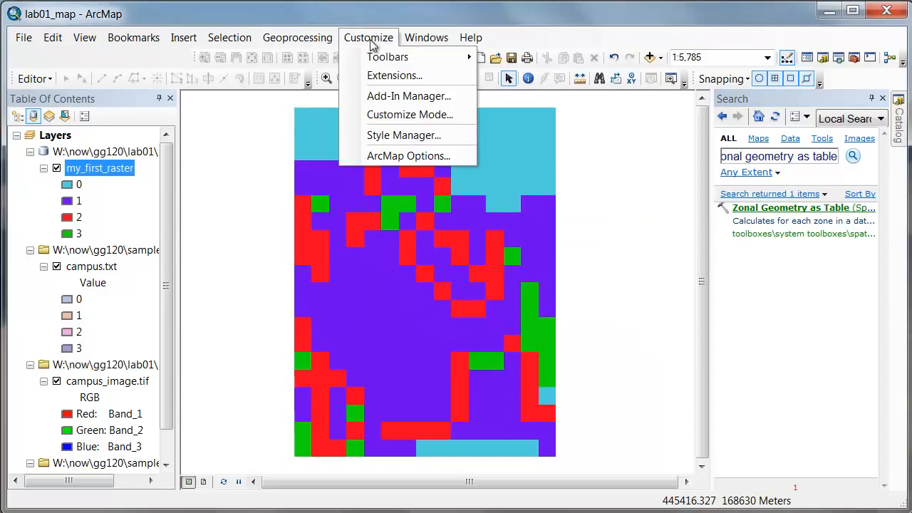
{"action": "left_click", "coordinate": [394, 75]}
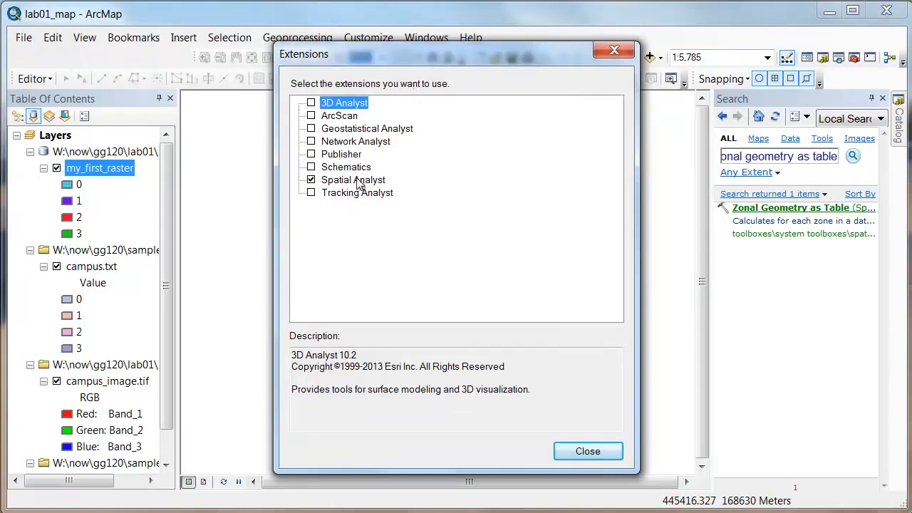
{"action": "left_click", "coordinate": [570, 449]}
Open the Zonal Geometry as Table tool with my_first_raster as the input zone data and Value as the zone field.
{"action": "left_click", "coordinate": [814, 208]}
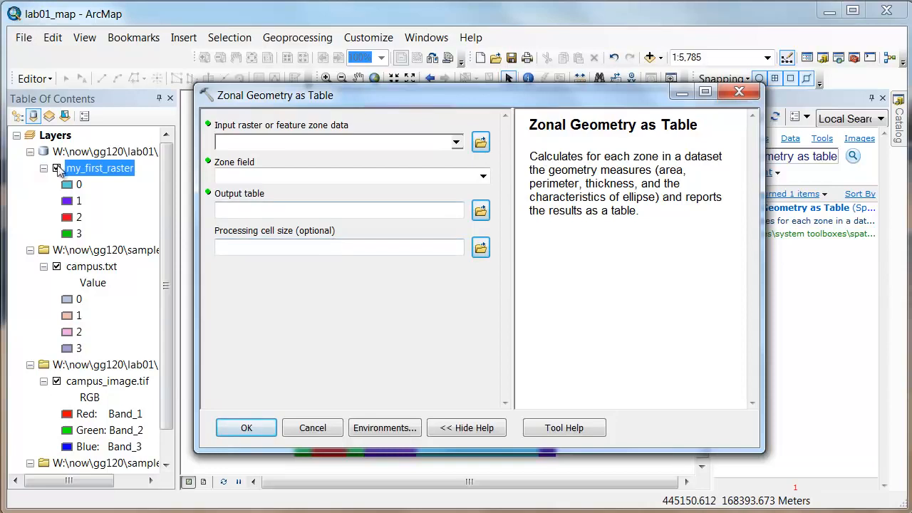
{"action": "left_click", "coordinate": [456, 142]}
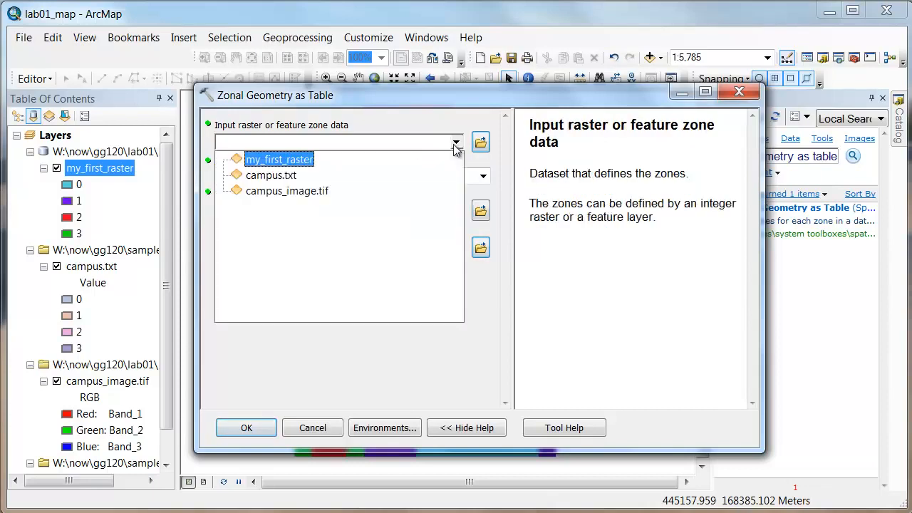
{"action": "left_click", "coordinate": [279, 160]}
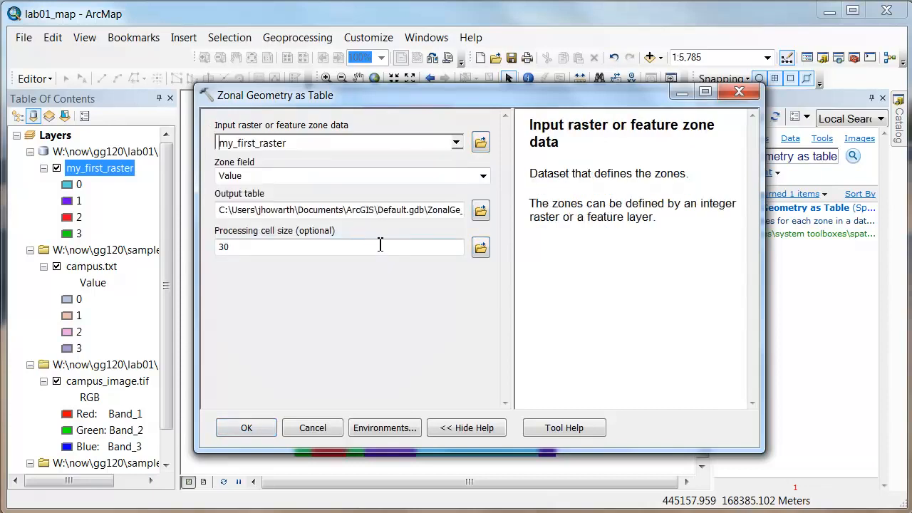
{"action": "left_click", "coordinate": [489, 178]}
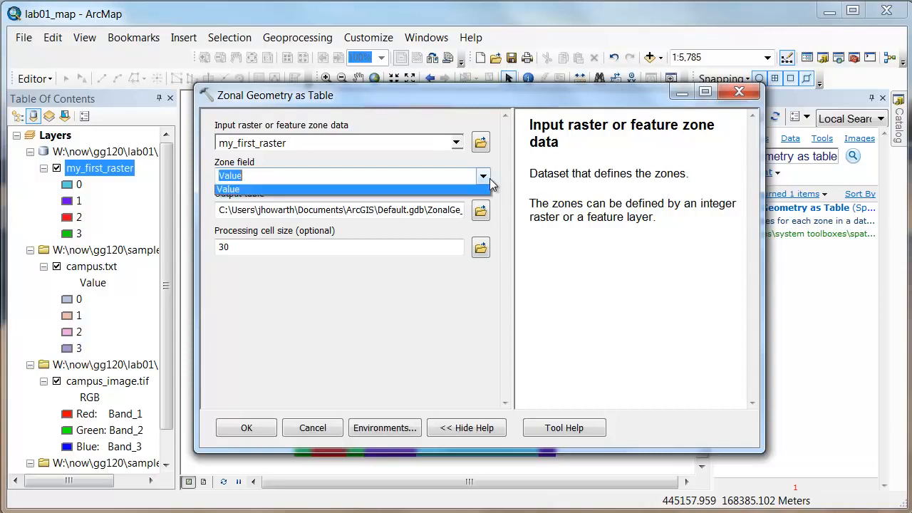
{"action": "left_click", "coordinate": [248, 193]}
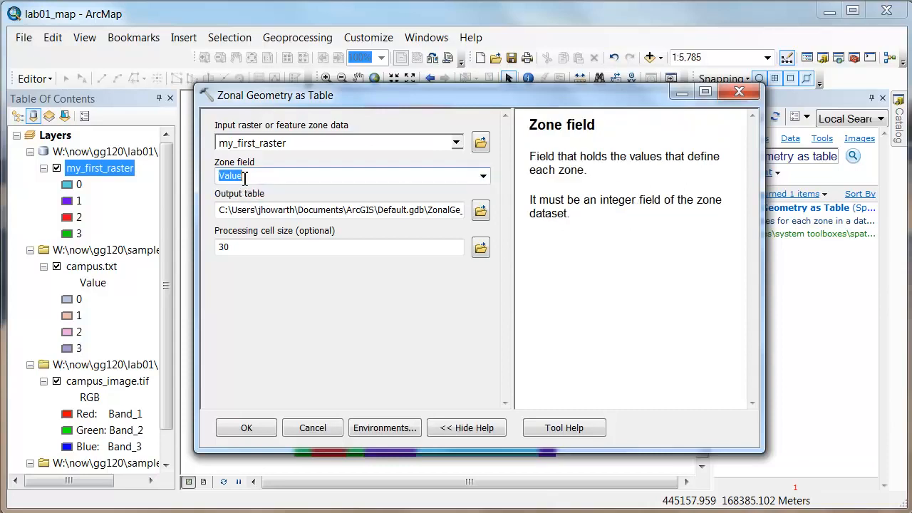
Set the output table to area_my_first_raster in lab01.gdb and run the Zonal Geometry as Table tool.
{"action": "left_click", "coordinate": [481, 212]}
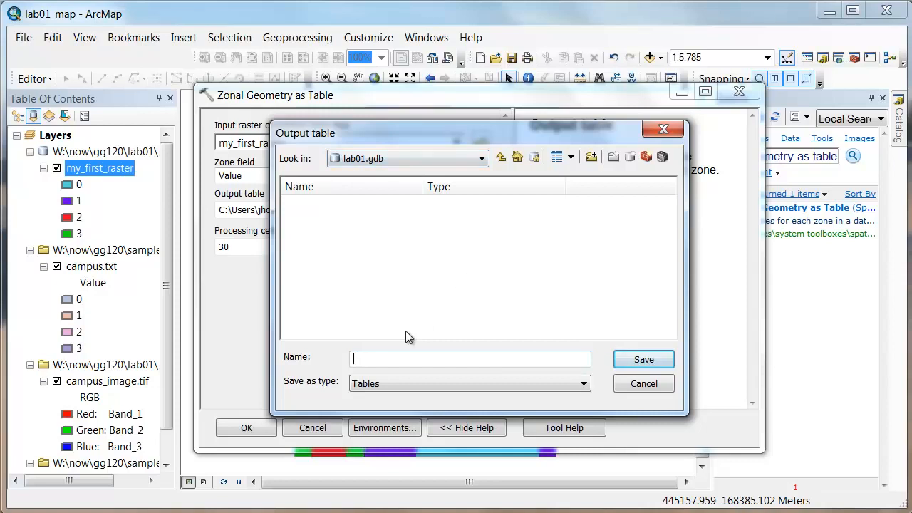
{"action": "type", "text": "area_my_first_raster"}
{"action": "left_click", "coordinate": [629, 365]}
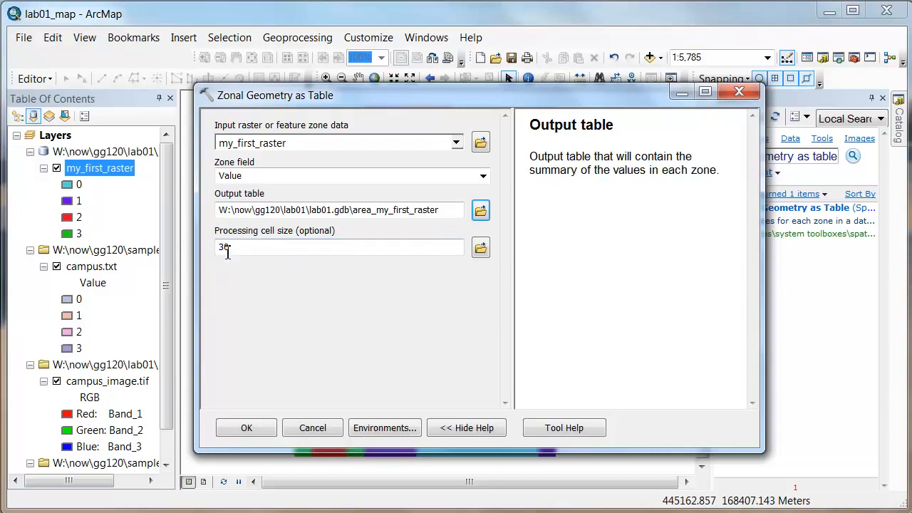
{"action": "left_click", "coordinate": [247, 428]}
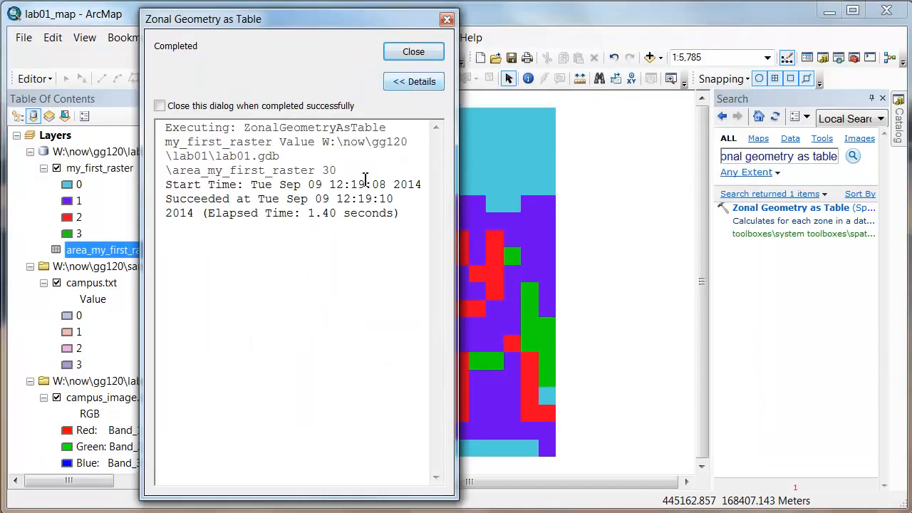
{"action": "left_click", "coordinate": [416, 52]}
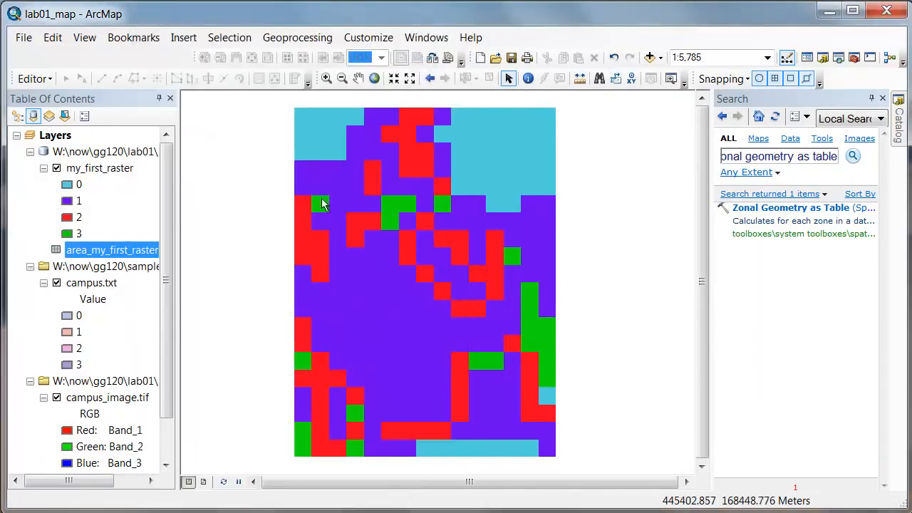
Open the area_my_first_raster table, shrink its window to fit the records and move it fully into view.
{"action": "left_click_drag", "start_coordinate": [171, 187], "coordinate": [174, 242]}
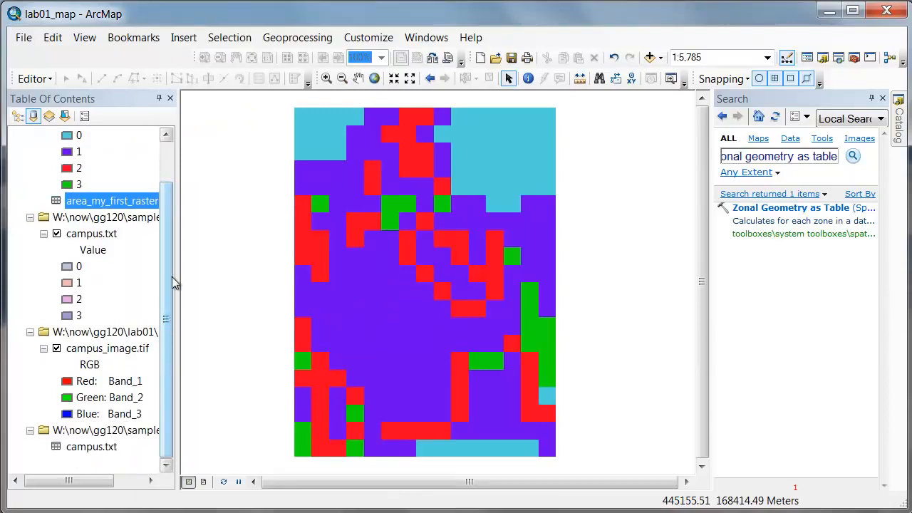
{"action": "left_click_drag", "start_coordinate": [165, 282], "coordinate": [176, 226]}
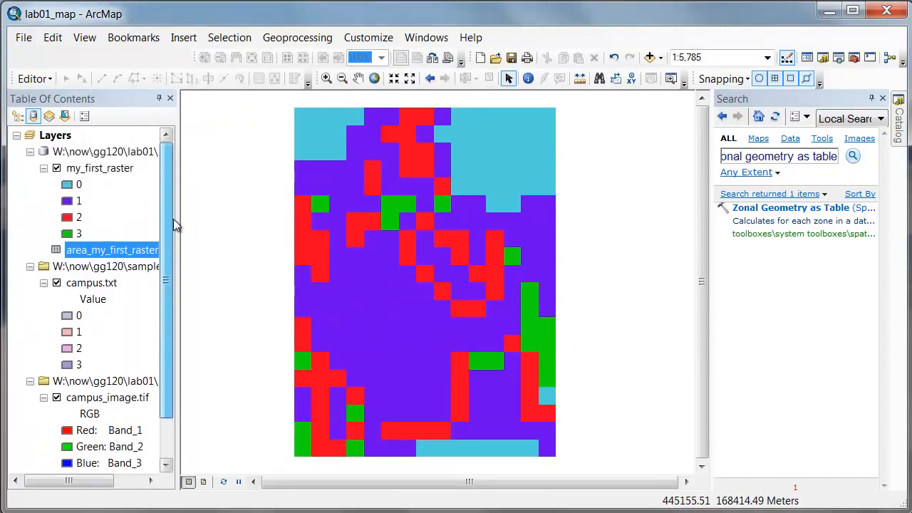
{"action": "right_click", "coordinate": [86, 258]}
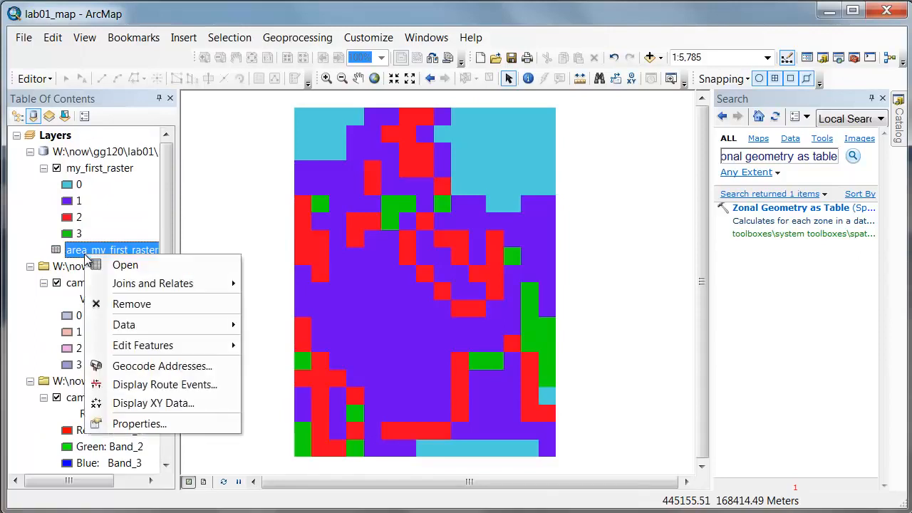
{"action": "left_click", "coordinate": [99, 266]}
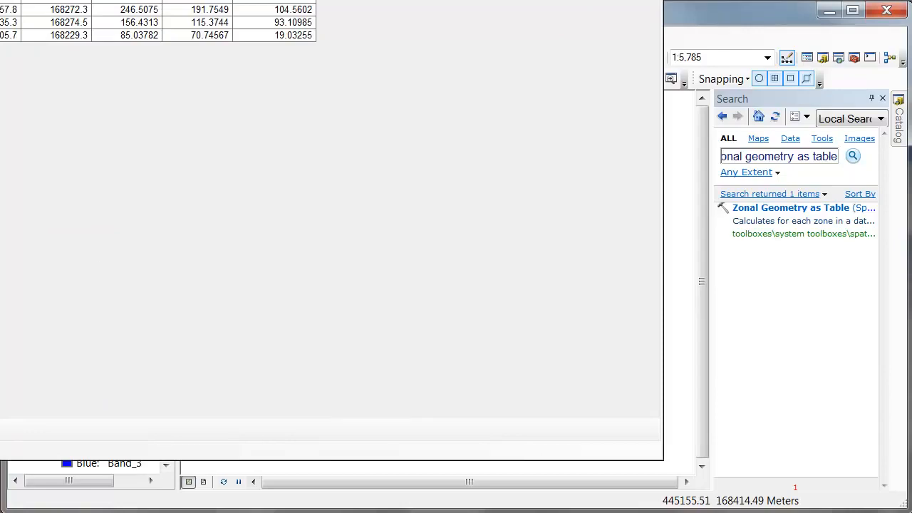
{"action": "left_click_drag", "start_coordinate": [0, 0], "coordinate": [0, 0]}
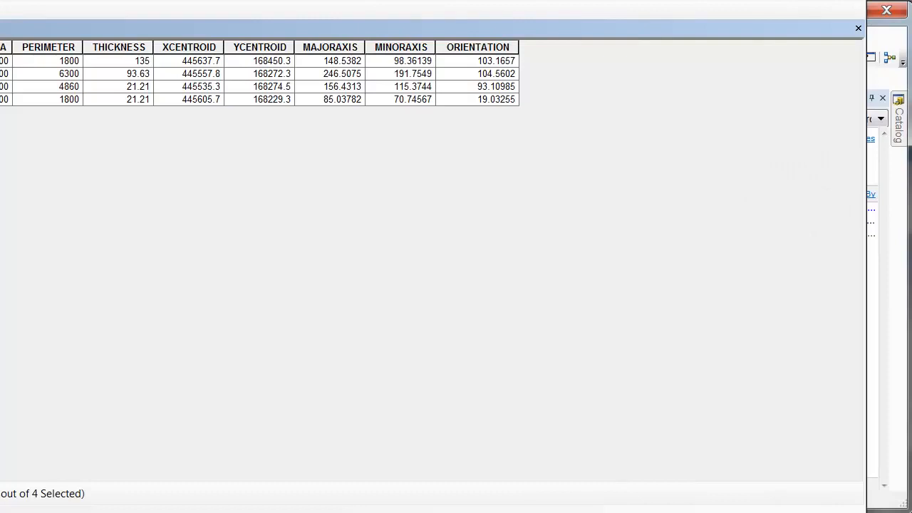
{"action": "left_click_drag", "start_coordinate": [866, 510], "coordinate": [546, 164]}
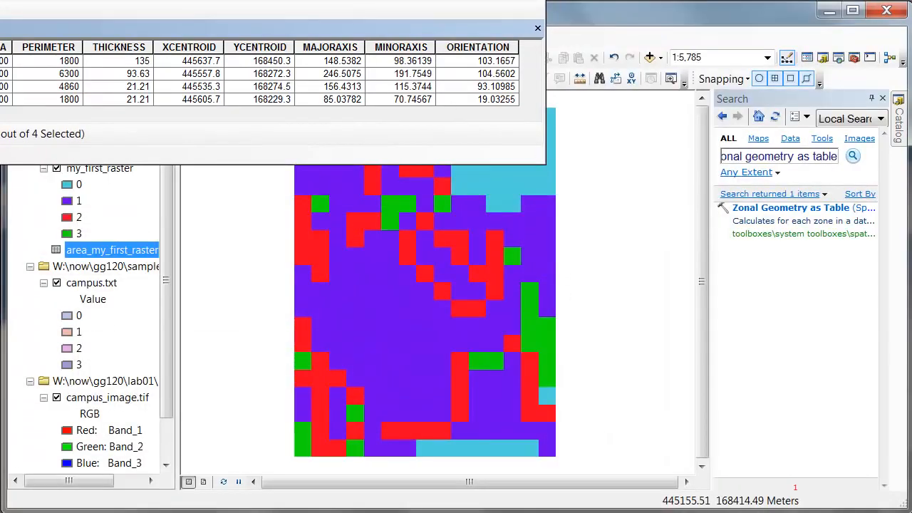
{"action": "left_click_drag", "start_coordinate": [288, 4], "coordinate": [569, 140]}
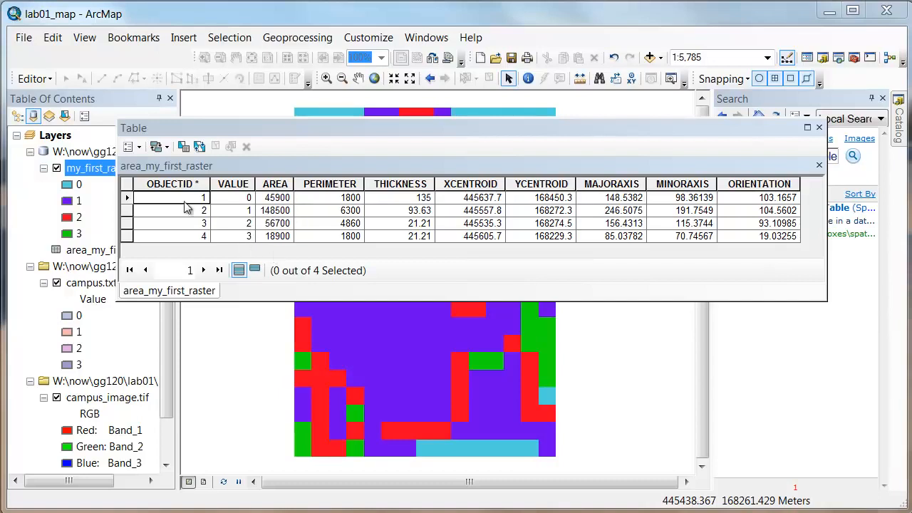
Check the linear unit in my_first_raster's source properties and reread the percentage questions in Lab1.pdf.
{"action": "right_click", "coordinate": [84, 169]}
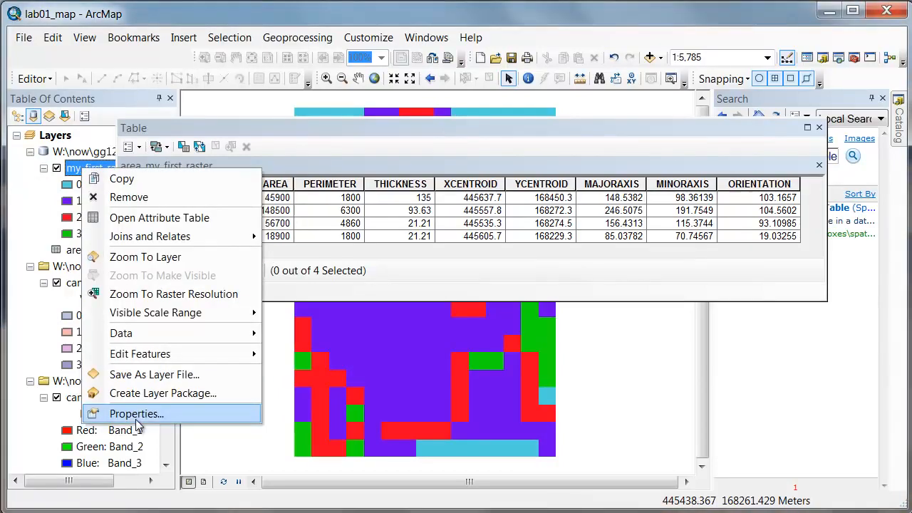
{"action": "left_click", "coordinate": [135, 414]}
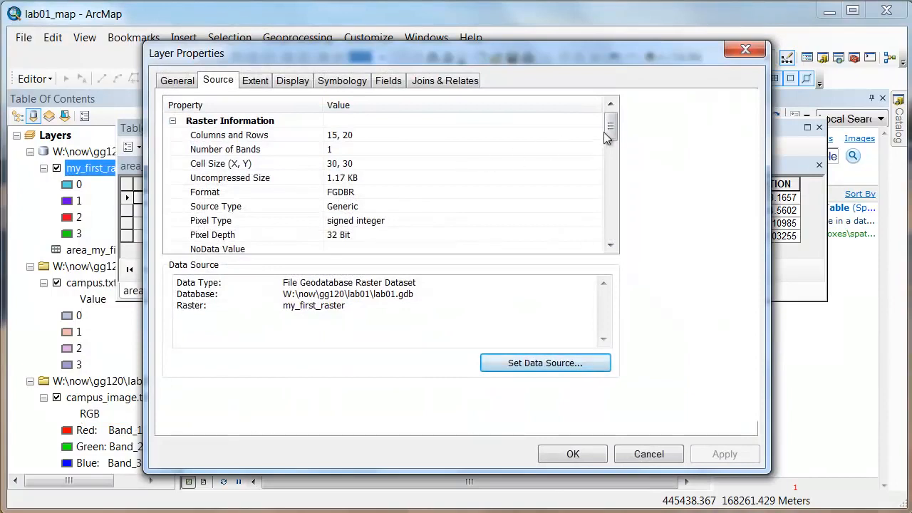
{"action": "left_click_drag", "start_coordinate": [609, 129], "coordinate": [618, 188]}
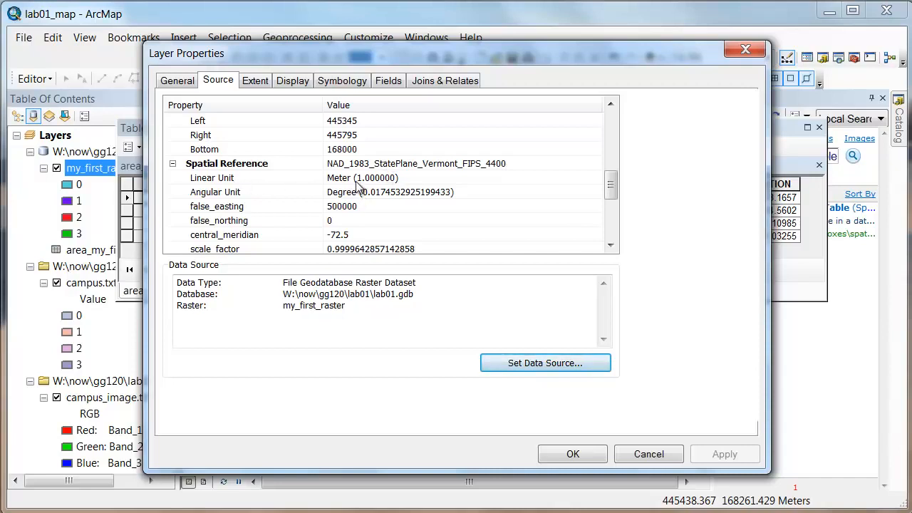
{"action": "left_click", "coordinate": [640, 458]}
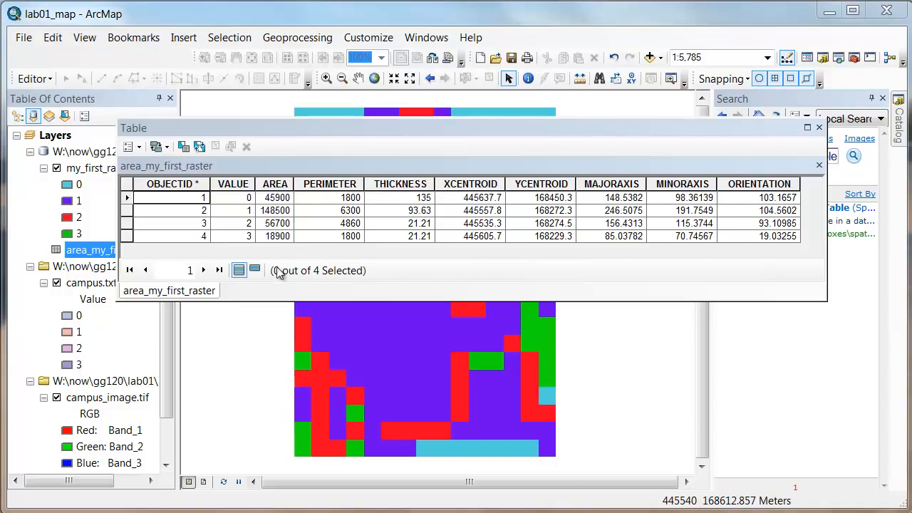
{"action": "key", "text": "alt+Tab"}
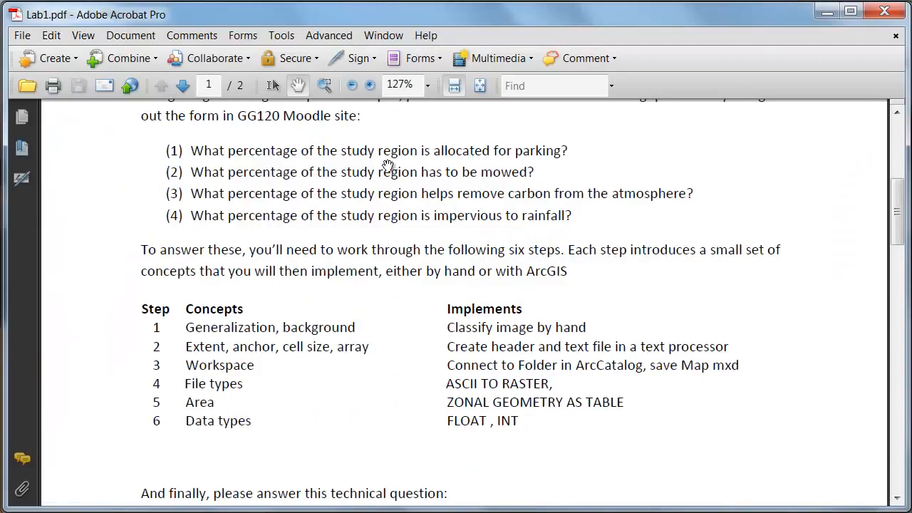
{"action": "left_click", "coordinate": [828, 12]}
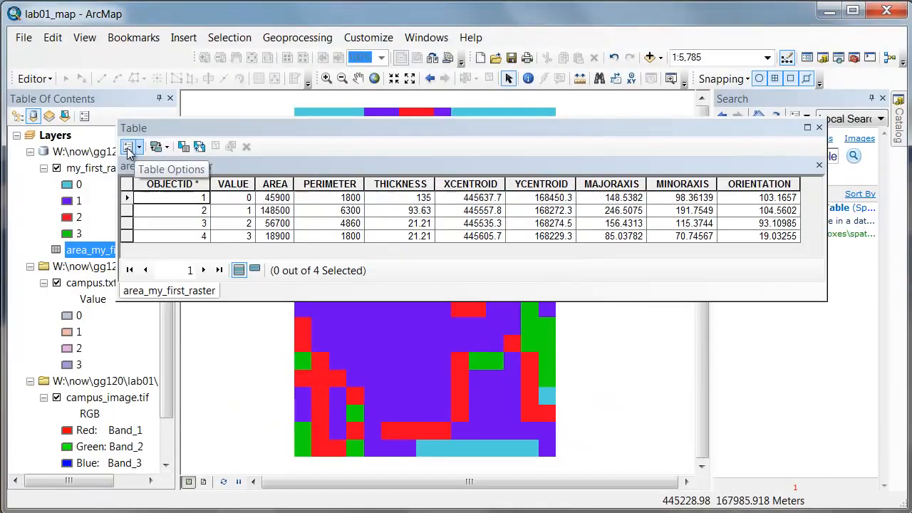
Export all records of the area_my_first_raster table as the text file area_table_output.txt in the Lab01 folder.
{"action": "left_click", "coordinate": [137, 147]}
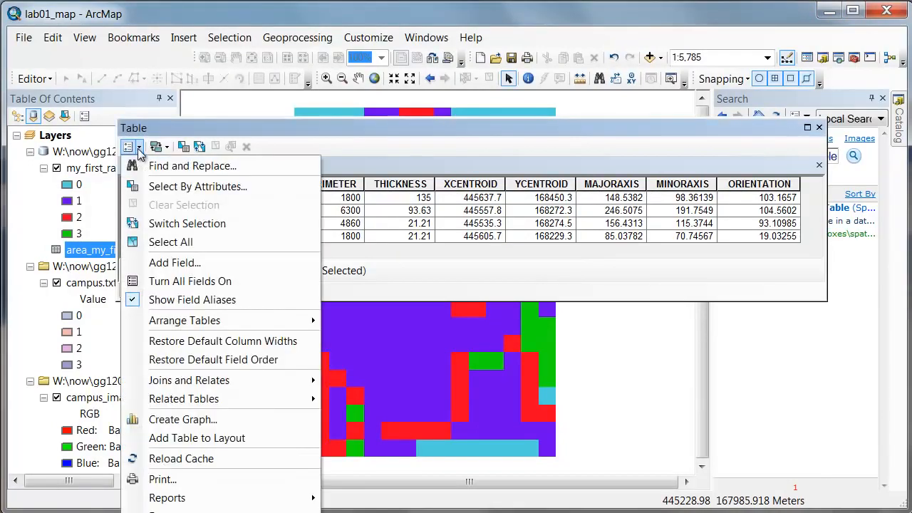
{"action": "left_click", "coordinate": [165, 511]}
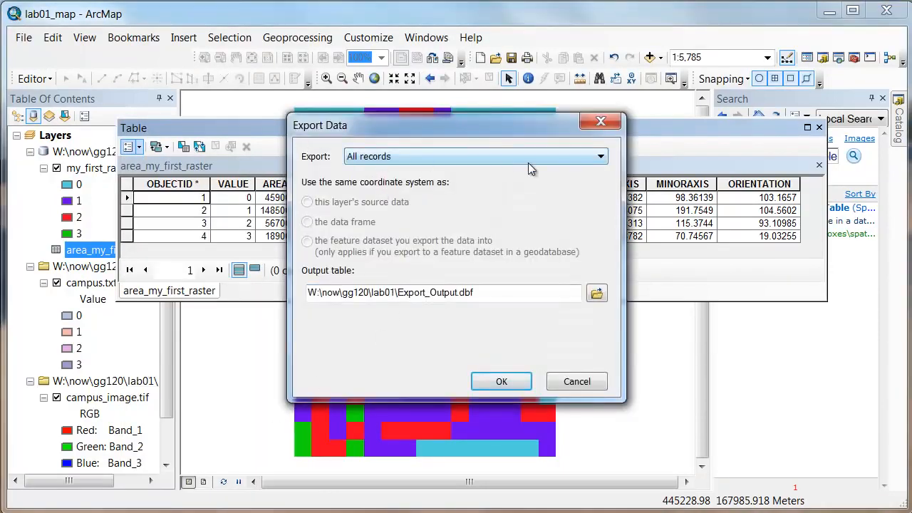
{"action": "left_click", "coordinate": [596, 293]}
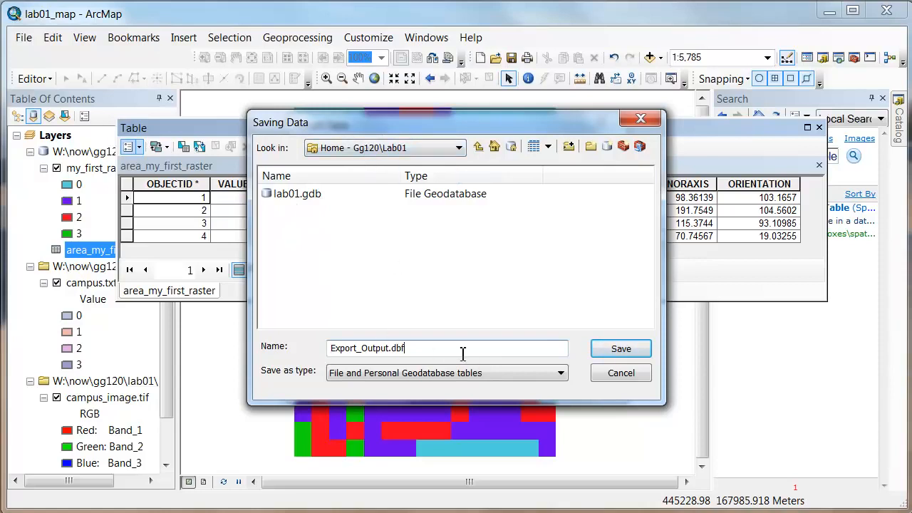
{"action": "left_click_drag", "start_coordinate": [463, 354], "coordinate": [294, 373]}
{"action": "type", "text": "area_table_output"}
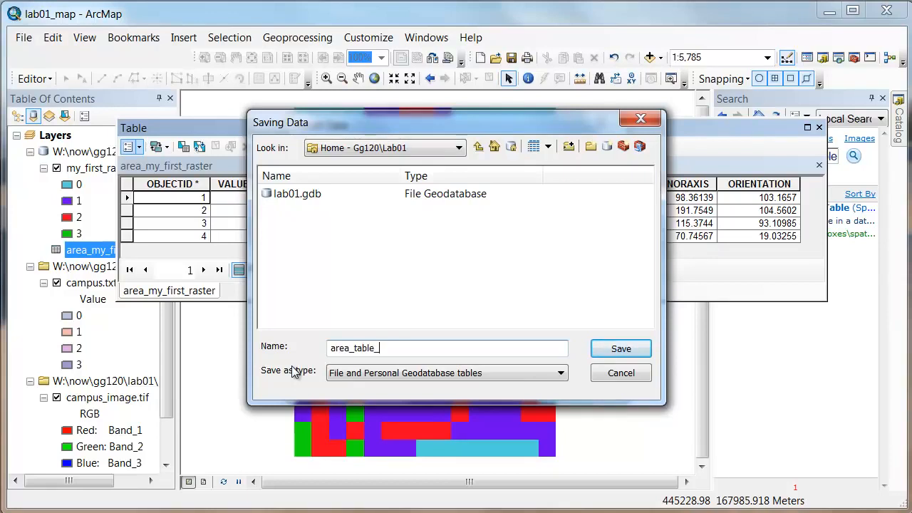
{"action": "left_click", "coordinate": [354, 375]}
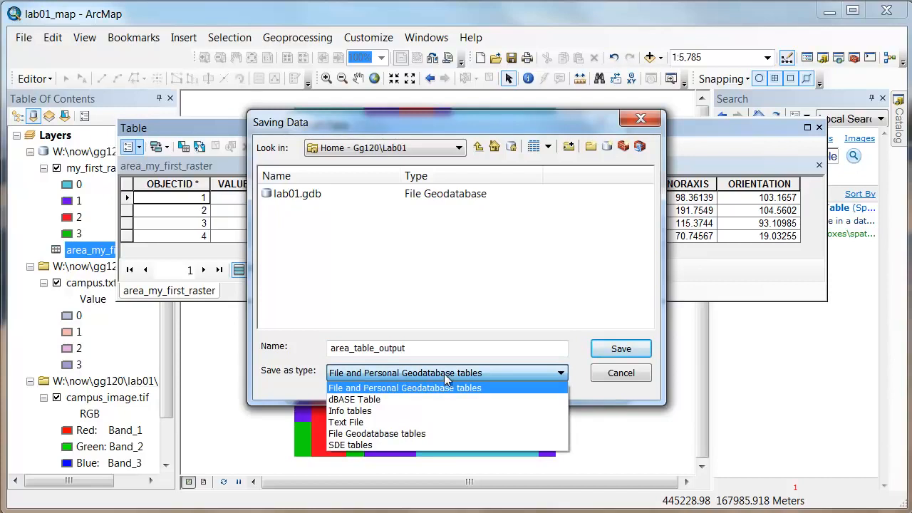
{"action": "left_click", "coordinate": [409, 421]}
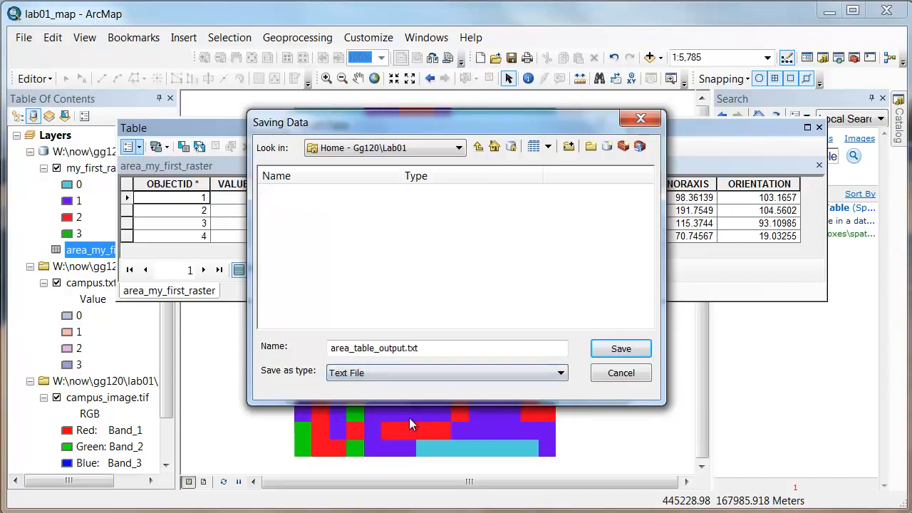
{"action": "left_click", "coordinate": [620, 349]}
{"action": "left_click", "coordinate": [511, 388]}
{"action": "left_click", "coordinate": [406, 312]}
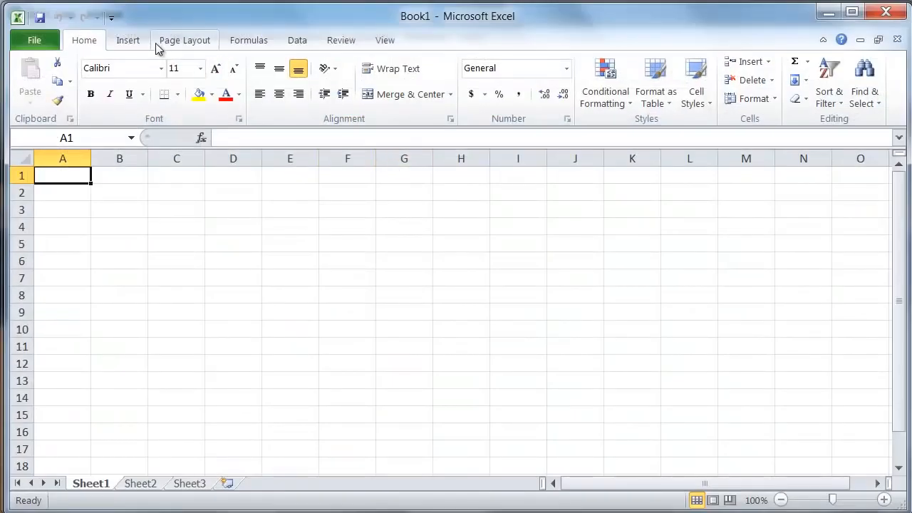
Switch to Excel and browse to the now\gg120\lab01 folder on the W: drive for a file to open.
{"action": "left_click", "coordinate": [36, 42]}
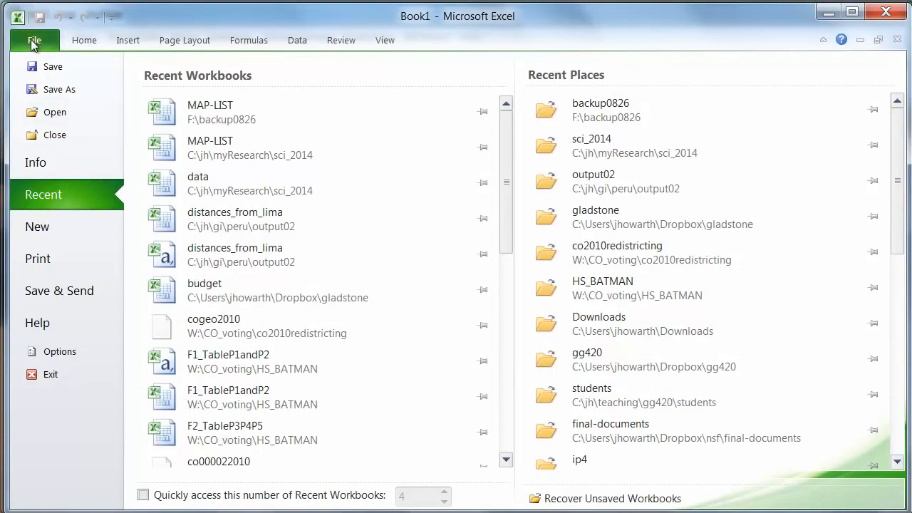
{"action": "left_click", "coordinate": [57, 112]}
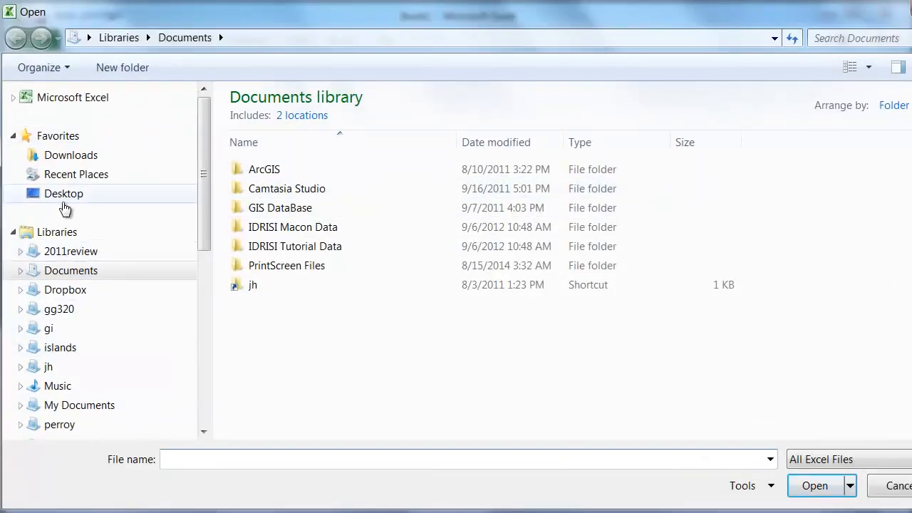
{"action": "left_click_drag", "start_coordinate": [203, 174], "coordinate": [205, 326]}
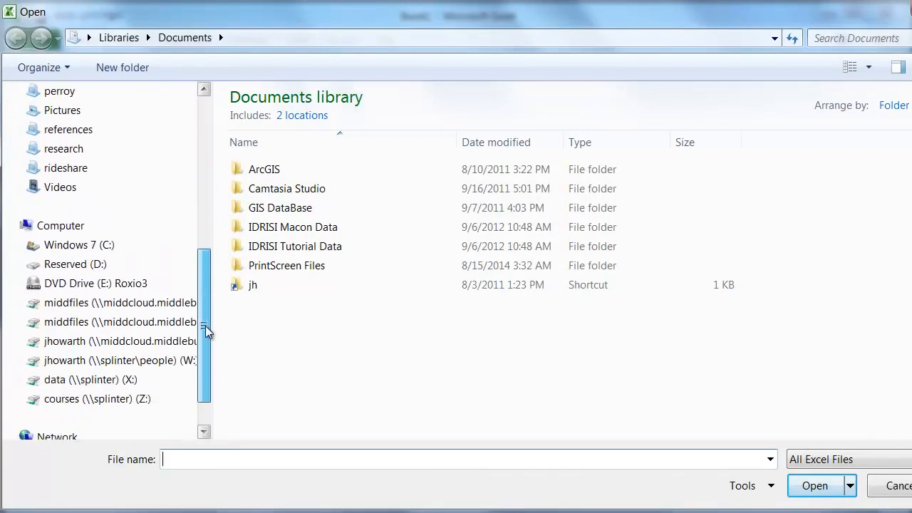
{"action": "left_click", "coordinate": [122, 360]}
{"action": "double_click", "coordinate": [254, 140]}
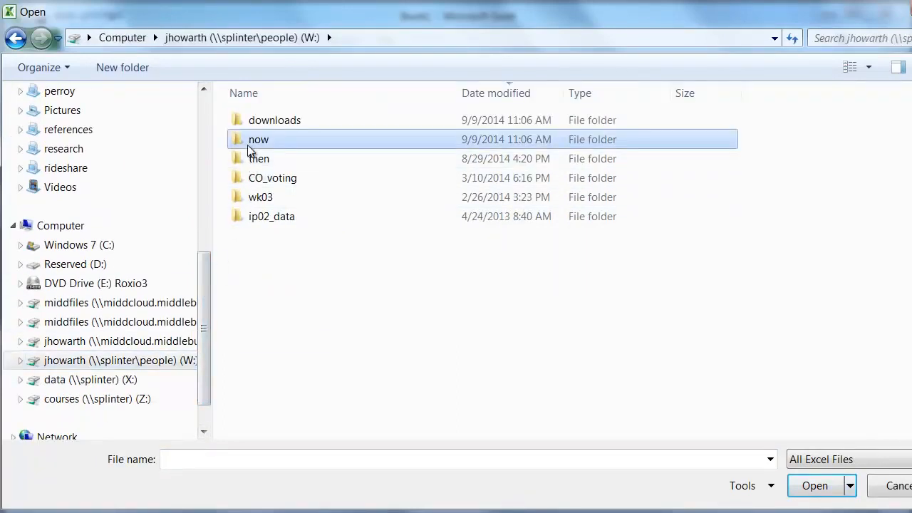
{"action": "double_click", "coordinate": [252, 141]}
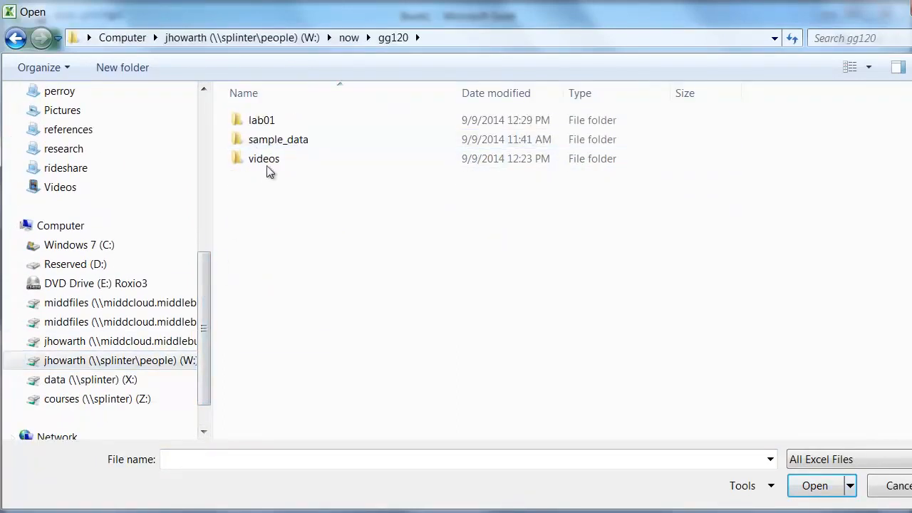
{"action": "double_click", "coordinate": [254, 123]}
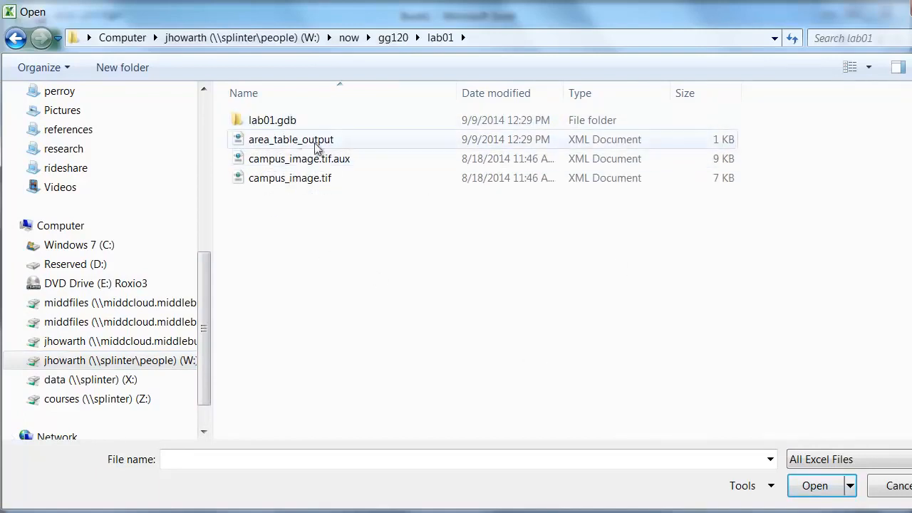
Show all file types in the lab01 folder and open the area_table_output text document.
{"action": "left_click", "coordinate": [907, 462]}
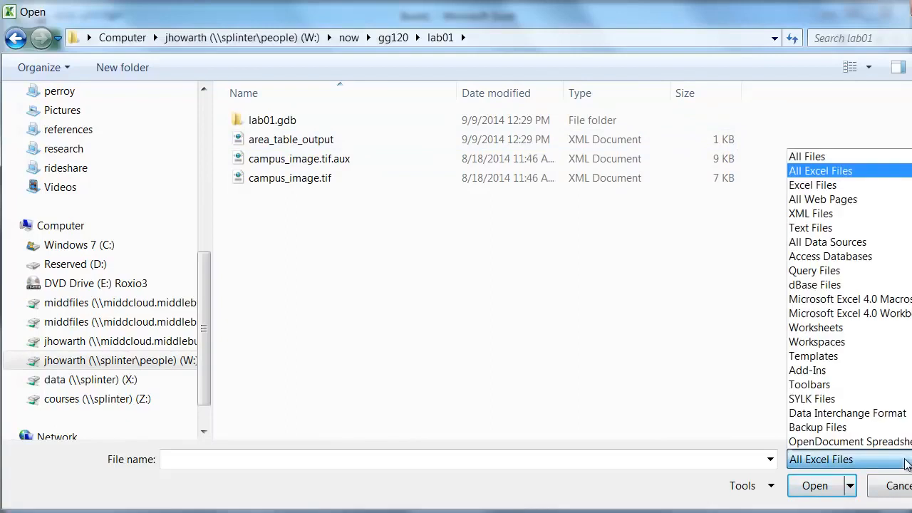
{"action": "left_click", "coordinate": [819, 156]}
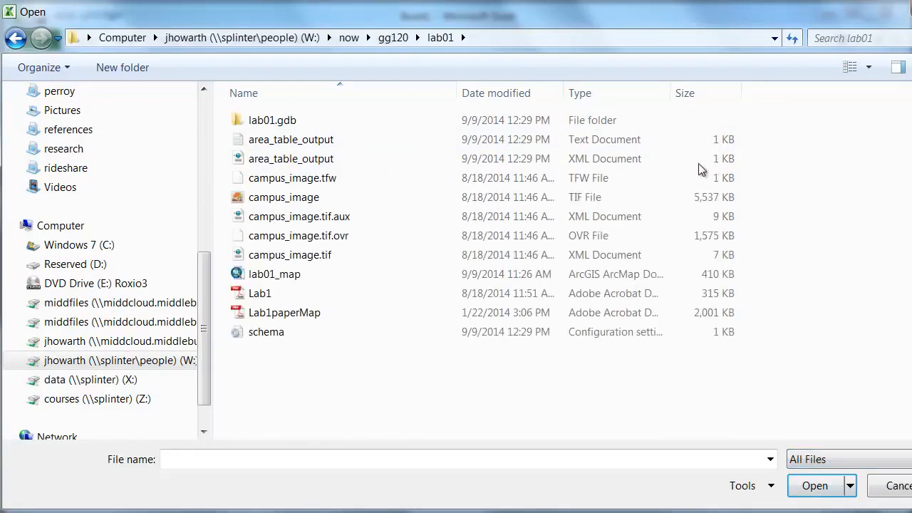
{"action": "left_click", "coordinate": [318, 139]}
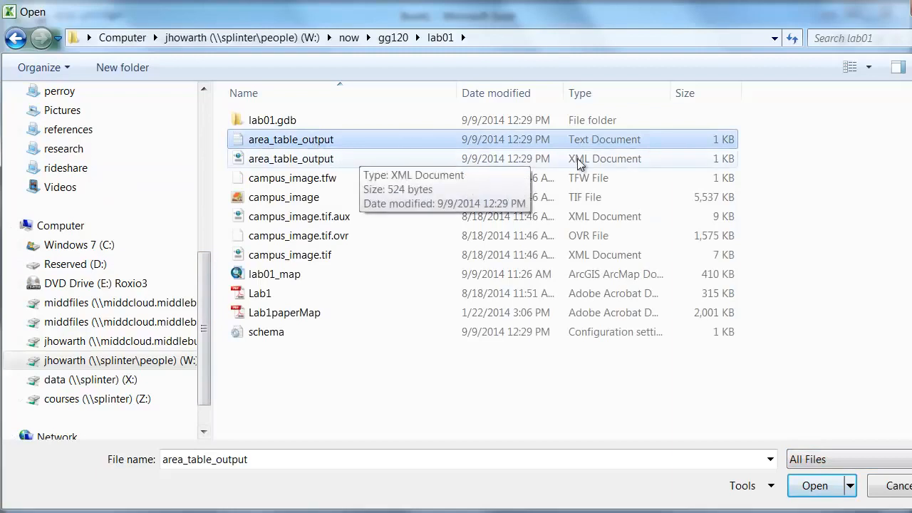
{"action": "left_click", "coordinate": [815, 486]}
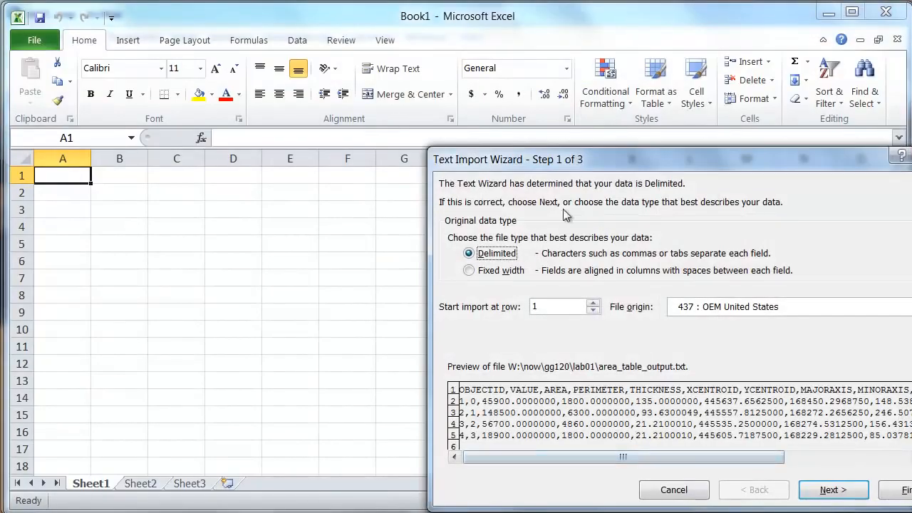
Import the text as delimited data with Comma added as a delimiter, keeping the General column format.
{"action": "left_click_drag", "start_coordinate": [557, 162], "coordinate": [236, 72]}
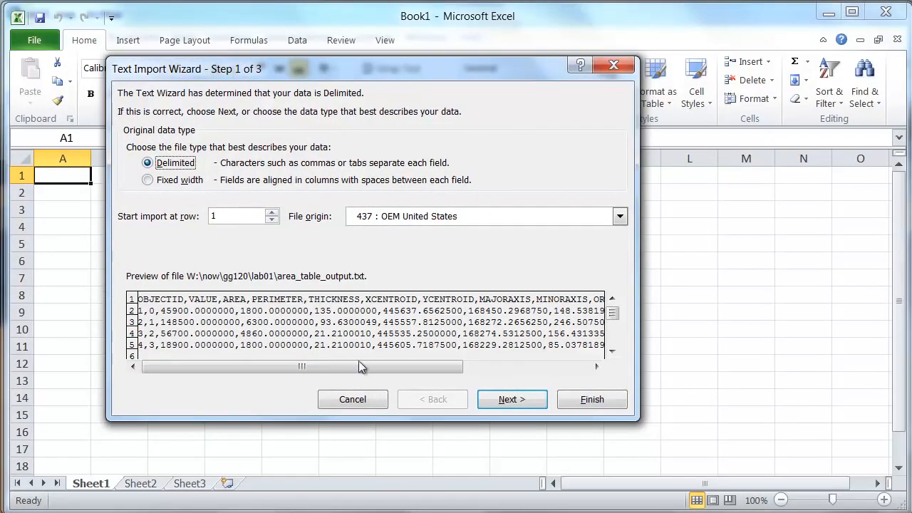
{"action": "left_click", "coordinate": [511, 400]}
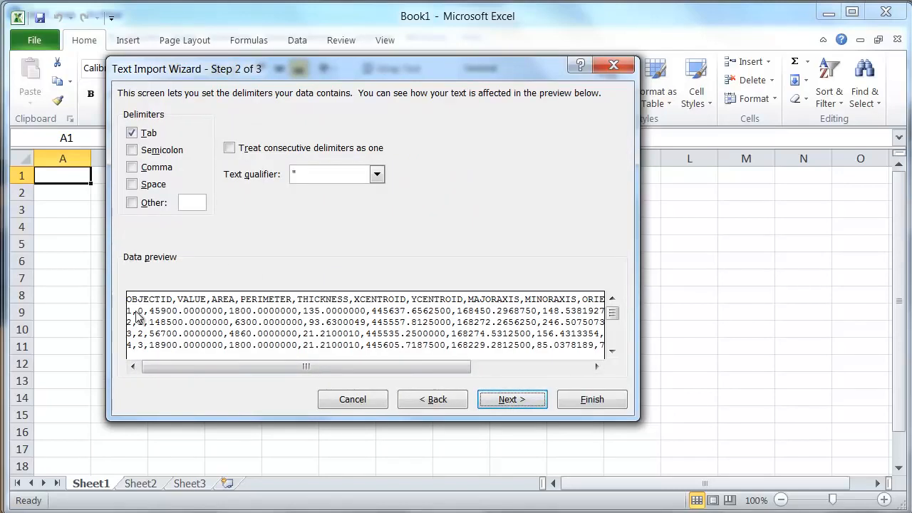
{"action": "left_click", "coordinate": [133, 169]}
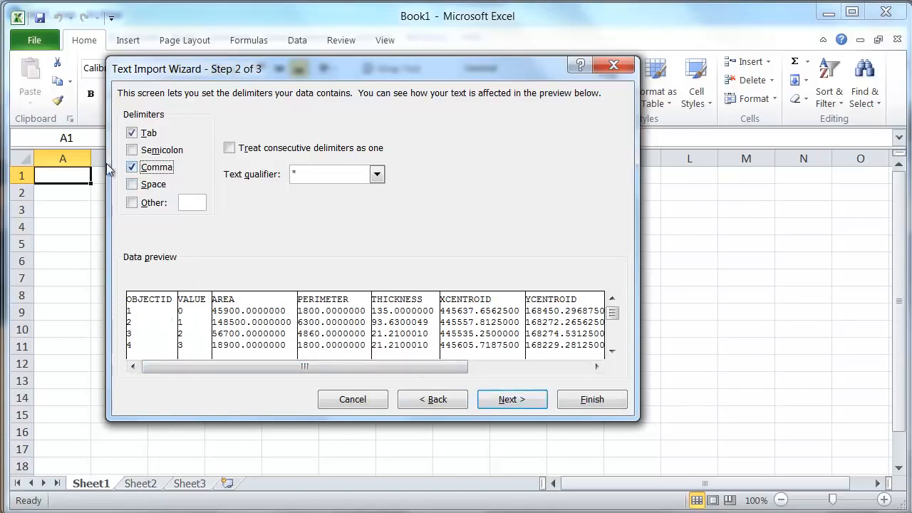
{"action": "left_click", "coordinate": [513, 401]}
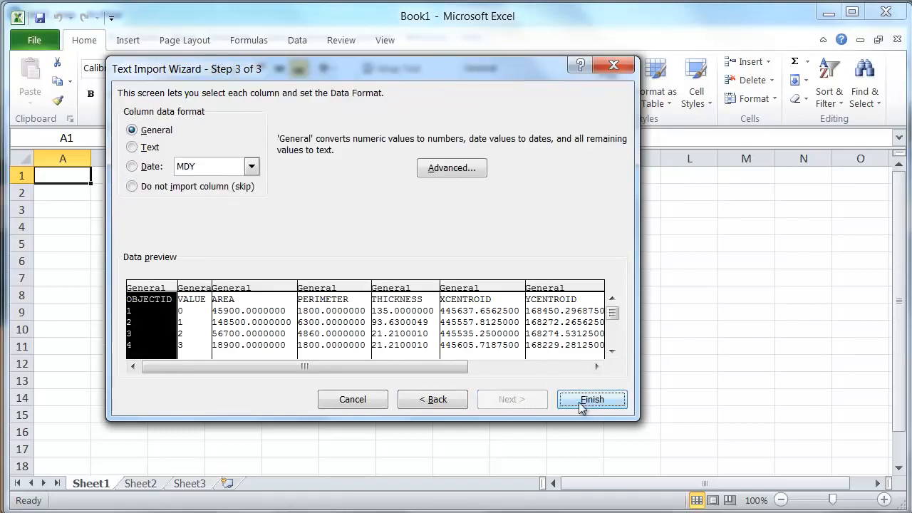
{"action": "left_click", "coordinate": [448, 403]}
{"action": "left_click", "coordinate": [521, 400]}
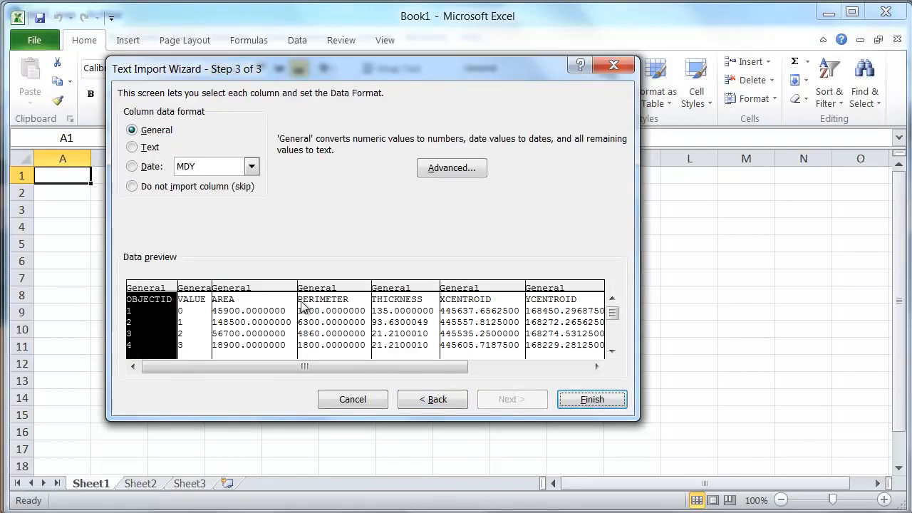
{"action": "left_click", "coordinate": [592, 402]}
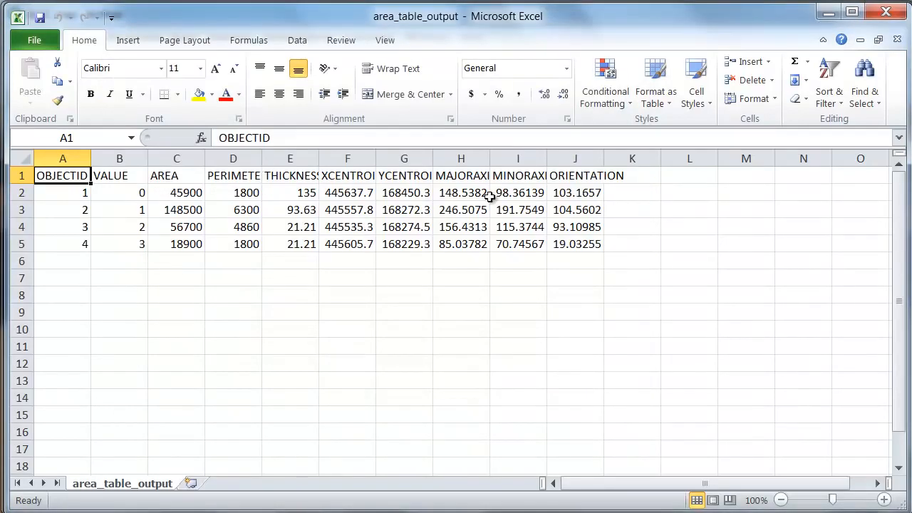
Delete the PERIMETER through ORIENTATION columns and the OBJECTID column, leaving only VALUE and AREA.
{"action": "left_click_drag", "start_coordinate": [576, 156], "coordinate": [246, 156]}
{"action": "right_click", "coordinate": [246, 157]}
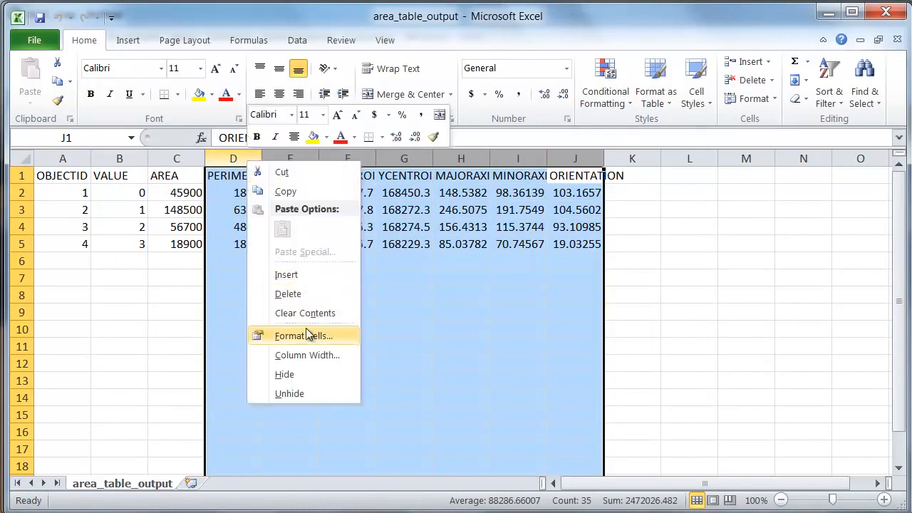
{"action": "left_click", "coordinate": [305, 295]}
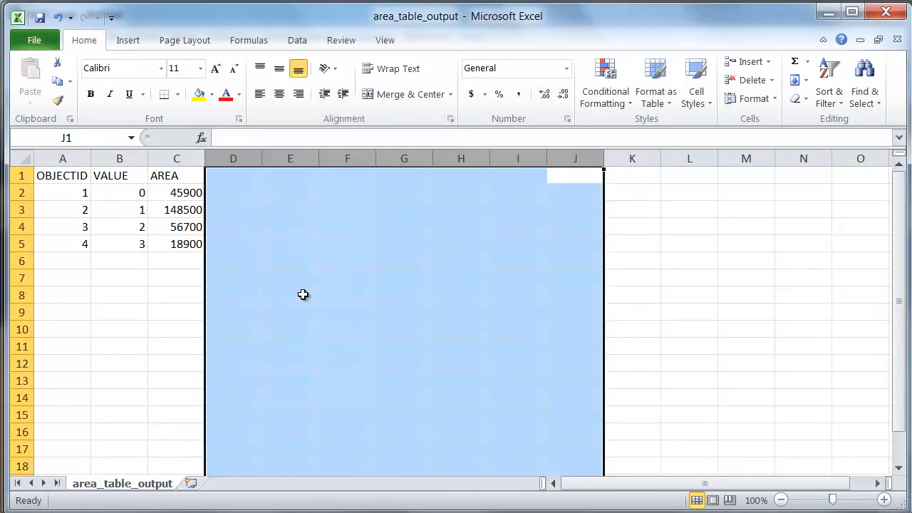
{"action": "left_click", "coordinate": [74, 158]}
{"action": "right_click", "coordinate": [74, 158]}
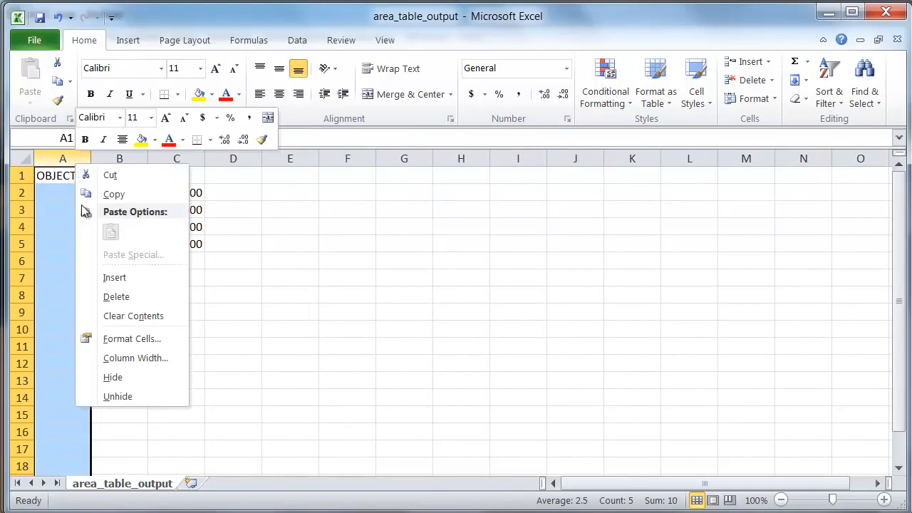
{"action": "left_click", "coordinate": [119, 299]}
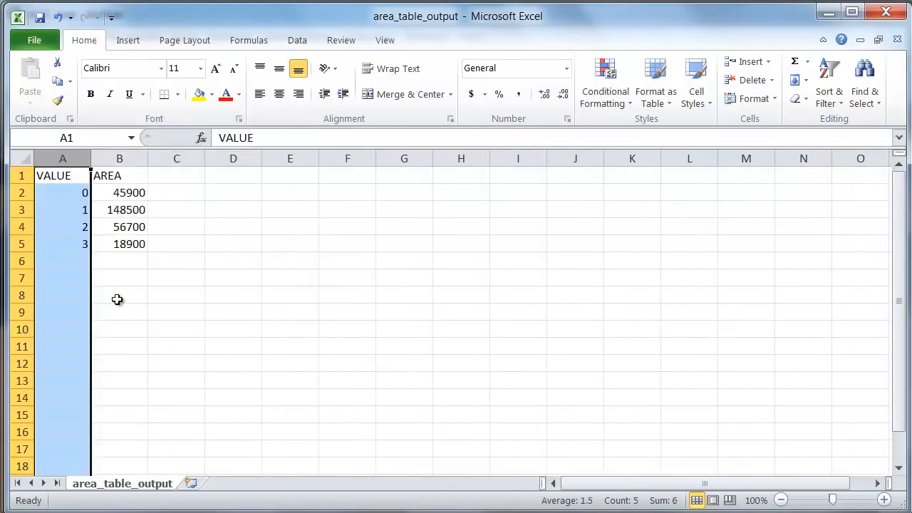
Label cell A6 Total and sum the class areas in B6 with =sum(B2:B5).
{"action": "left_click", "coordinate": [61, 265]}
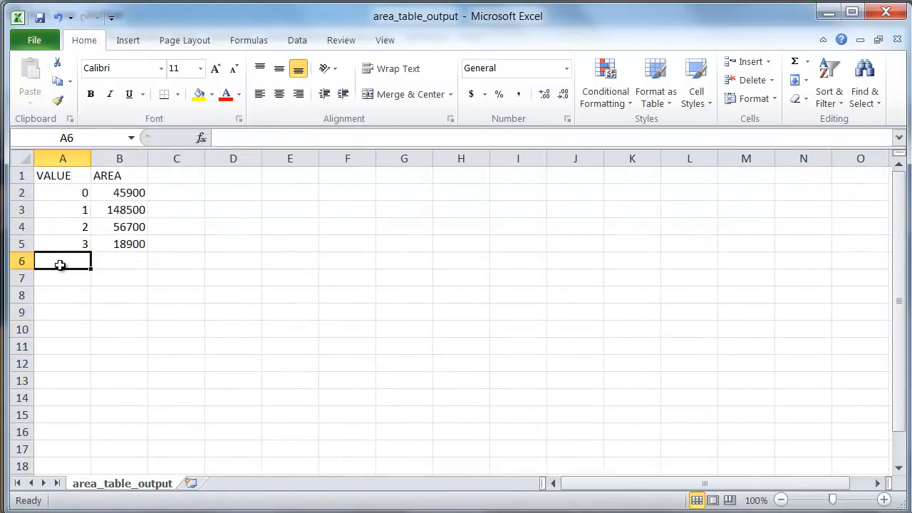
{"action": "type", "text": "Total"}
{"action": "key", "text": "Tab"}
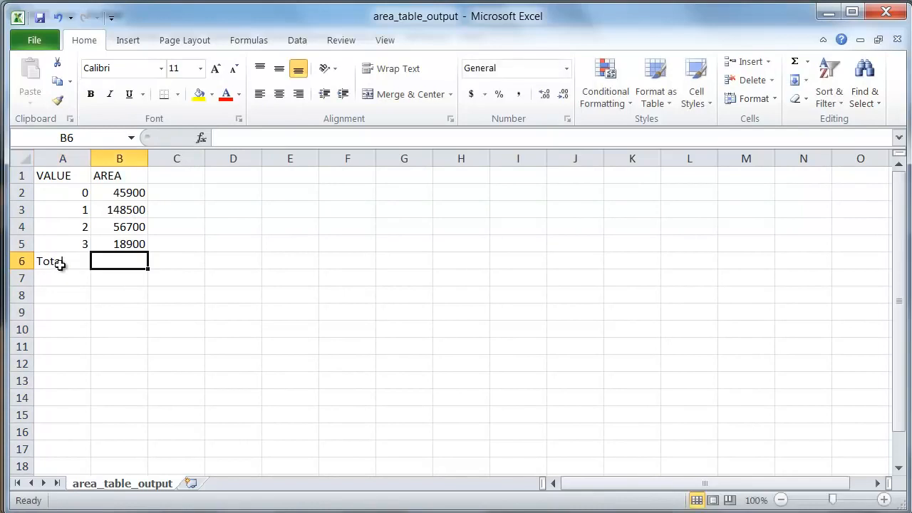
{"action": "type", "text": "=sum("}
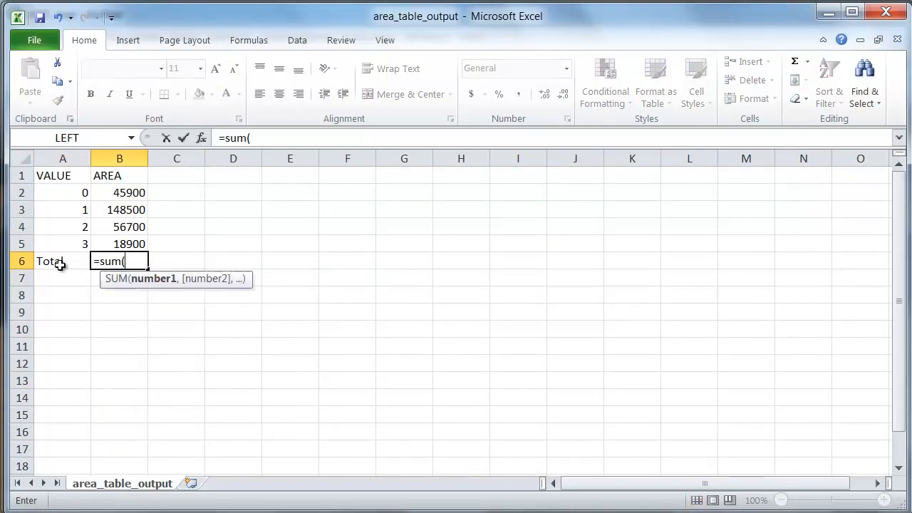
{"action": "left_click", "coordinate": [109, 192]}
{"action": "key", "text": "shift+Down"}
{"action": "key", "text": "shift+Down"}
{"action": "key", "text": "shift+Down"}
{"action": "type", "text": ")"}
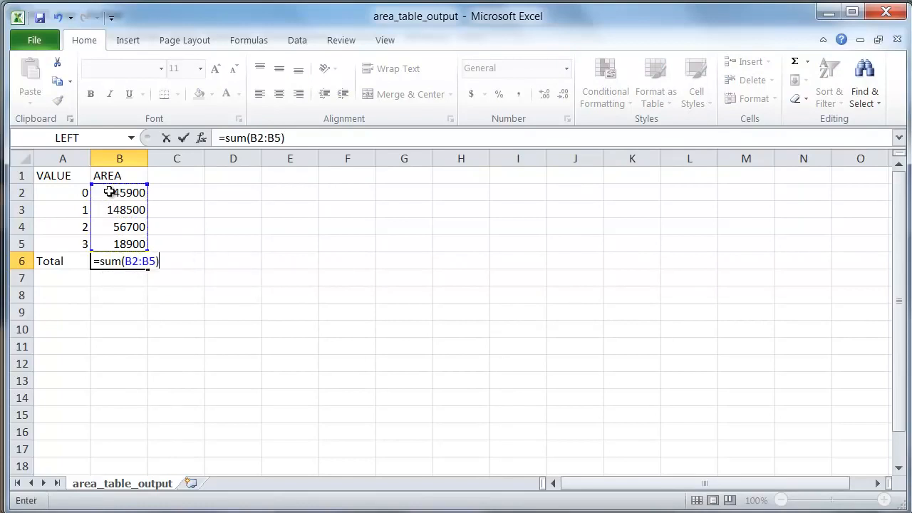
{"action": "key", "text": "Return"}
Calculate the first class's share of the total area in C2 with the formula =B2/$B$6.
{"action": "left_click", "coordinate": [189, 196]}
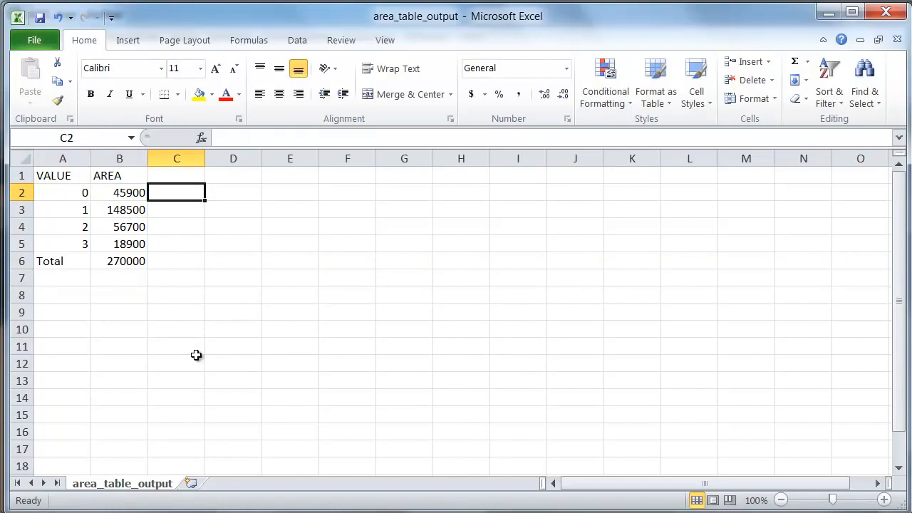
{"action": "type", "text": "="}
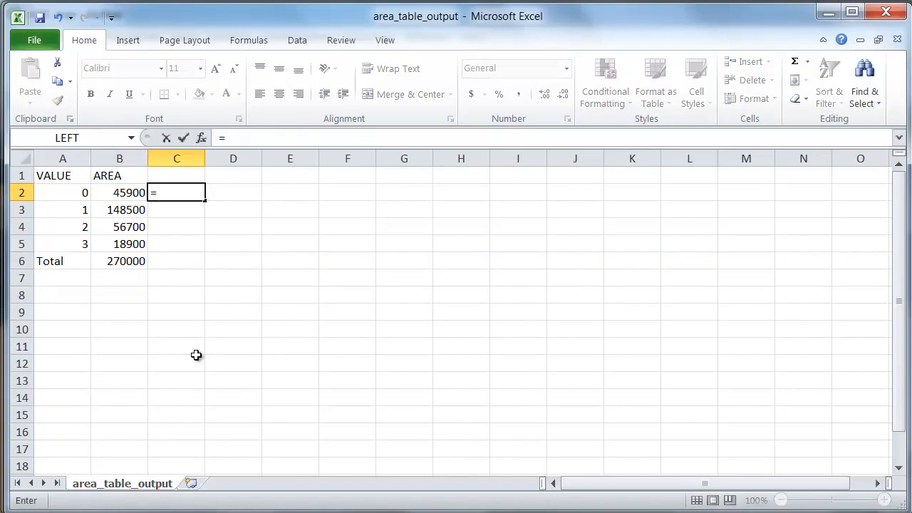
{"action": "left_click", "coordinate": [133, 194]}
{"action": "type", "text": "/$B$b"}
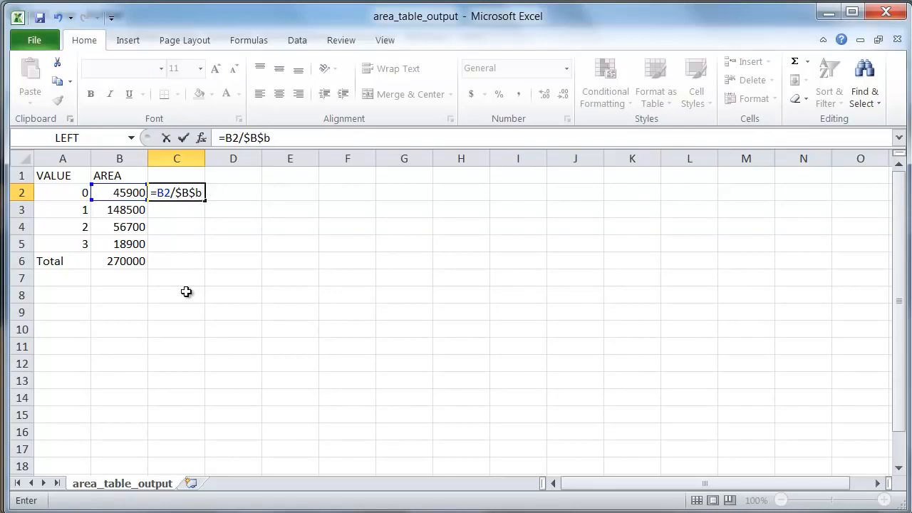
{"action": "key", "text": "BackSpace"}
{"action": "type", "text": "6"}
{"action": "key", "text": "Return"}
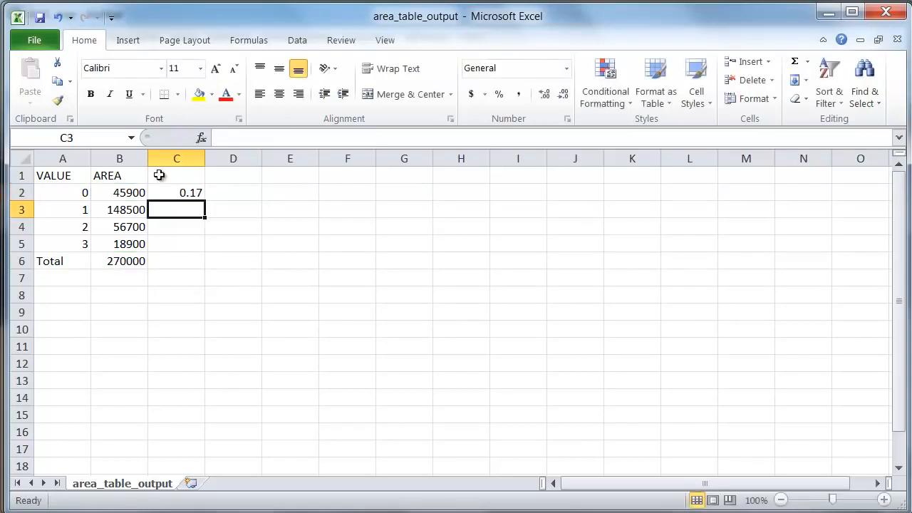
Copy the area share formula in C2 down through C5 to cover the remaining classes.
{"action": "left_click", "coordinate": [177, 191]}
{"action": "left_click_drag", "start_coordinate": [205, 202], "coordinate": [200, 249]}
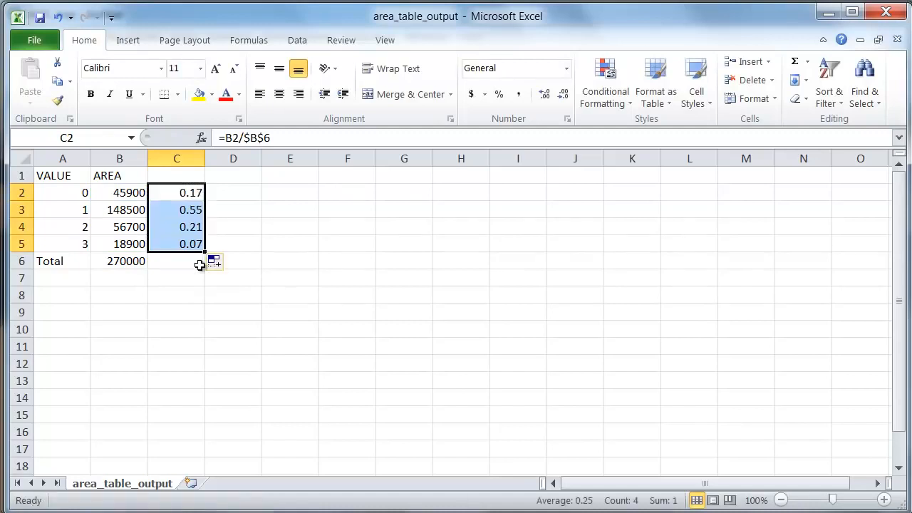
{"action": "left_click", "coordinate": [189, 211]}
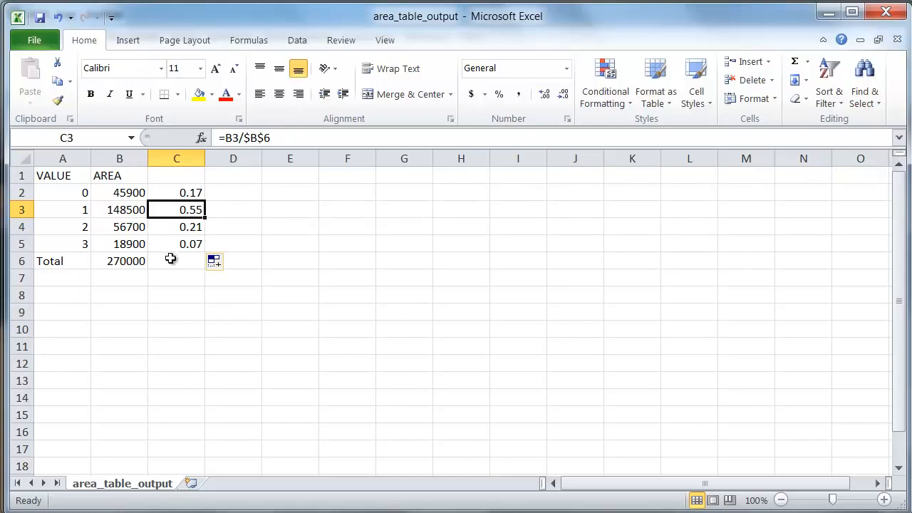
{"action": "left_click", "coordinate": [249, 311]}
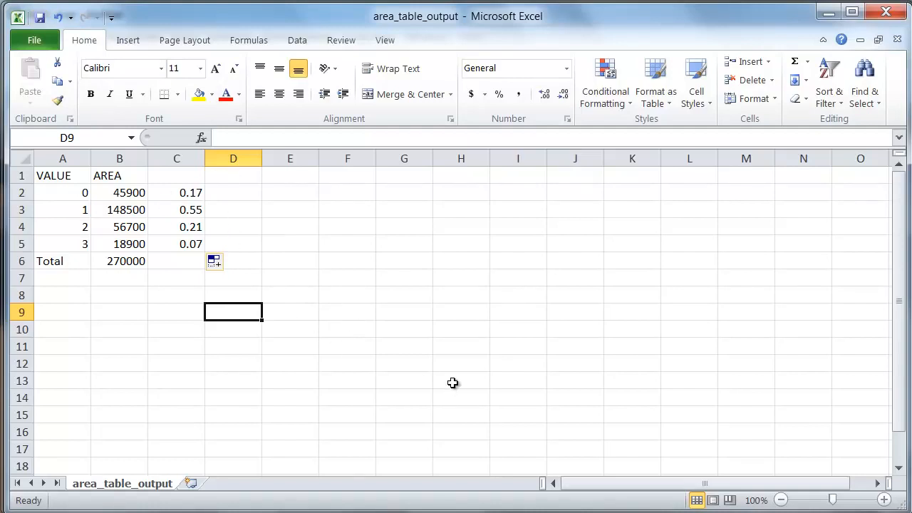
Save a copy in the lab01 folder as area_table_xls in Text (Tab delimited) format, keeping that format.
{"action": "left_click", "coordinate": [28, 41]}
{"action": "left_click", "coordinate": [56, 90]}
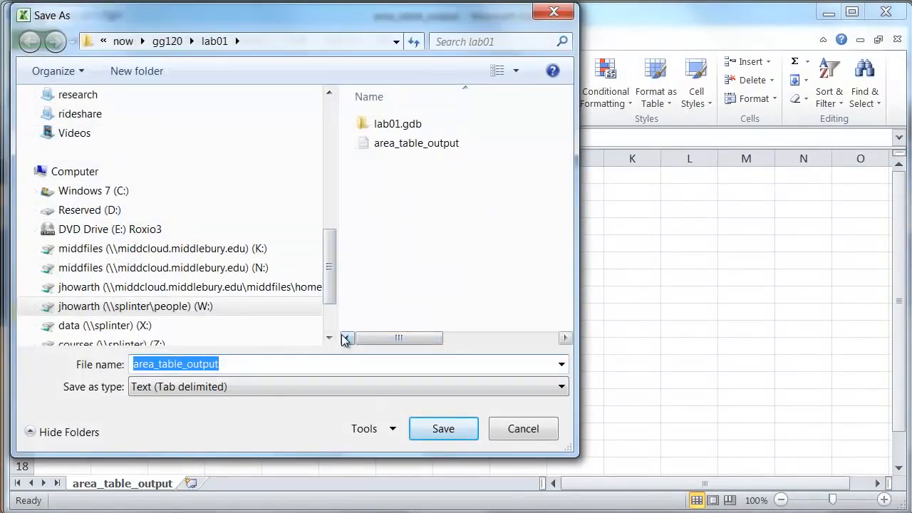
{"action": "type", "text": "area"}
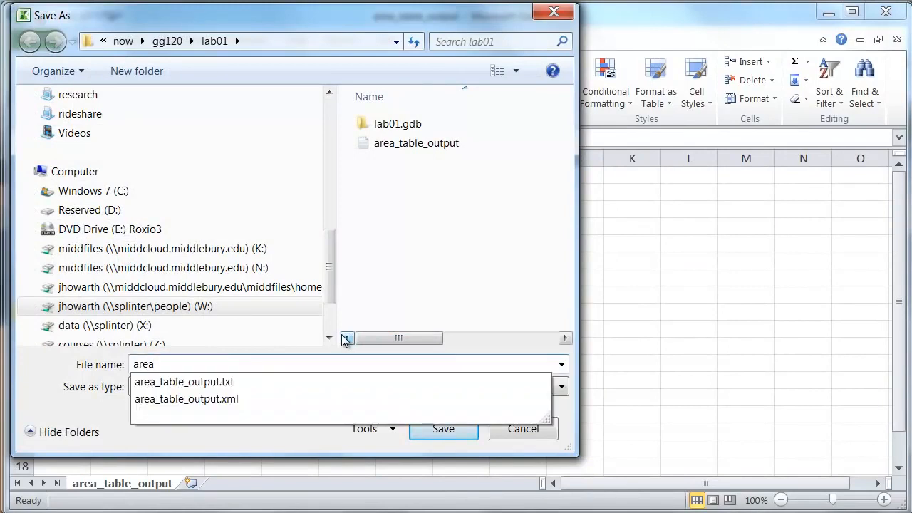
{"action": "type", "text": "_ta"}
{"action": "type", "text": "xls"}
{"action": "key", "text": "Return"}
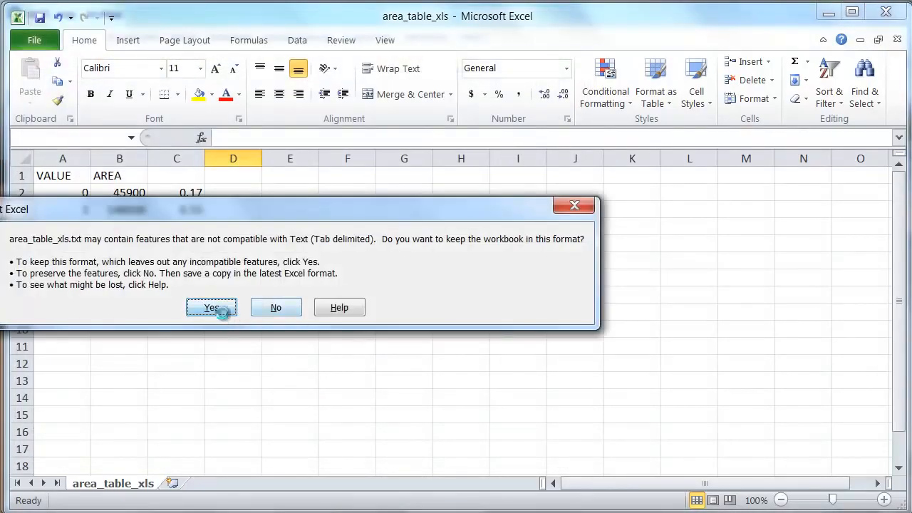
{"action": "left_click", "coordinate": [211, 308]}
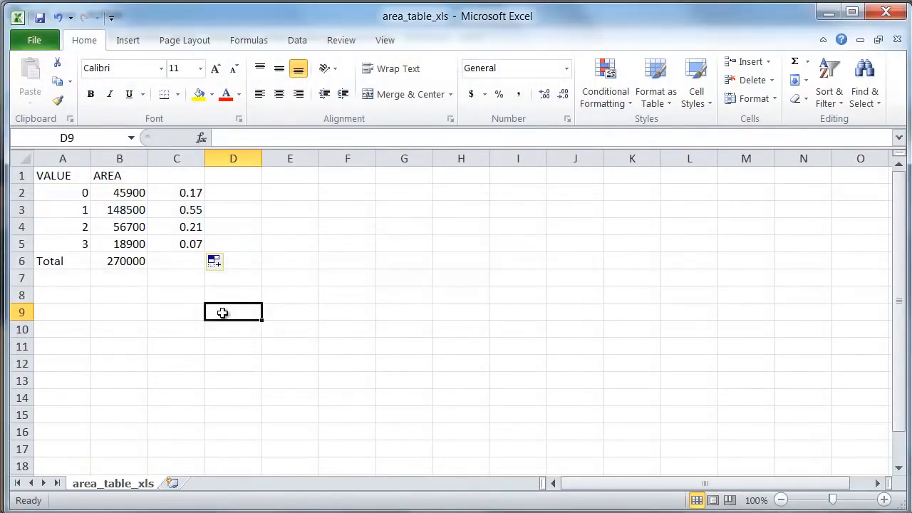
Save the table in the lab01 folder as an Excel Workbook named area_table_xls.
{"action": "left_click", "coordinate": [39, 38]}
{"action": "key", "text": "Escape"}
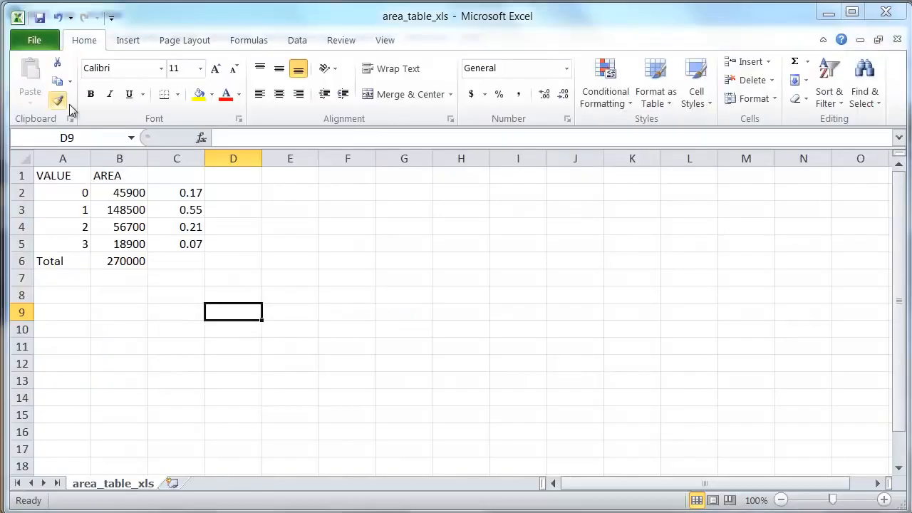
{"action": "left_click", "coordinate": [267, 356]}
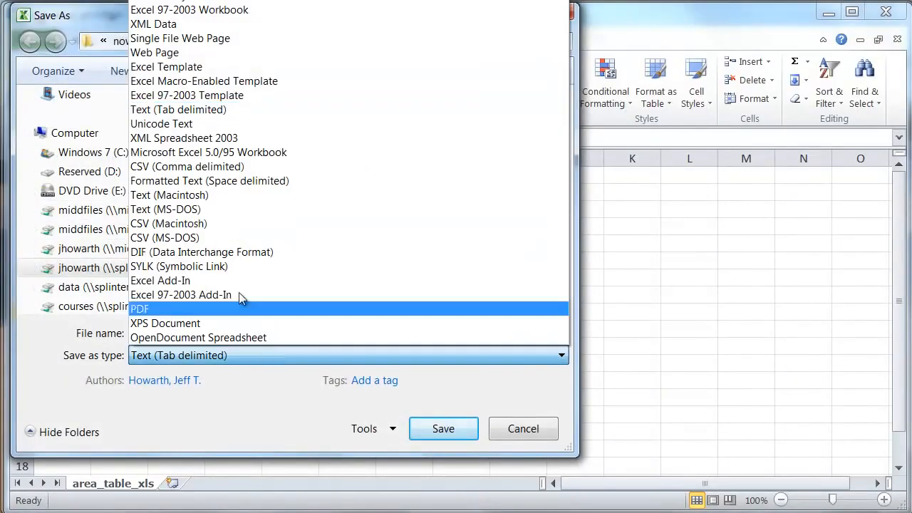
{"action": "left_click", "coordinate": [221, 2]}
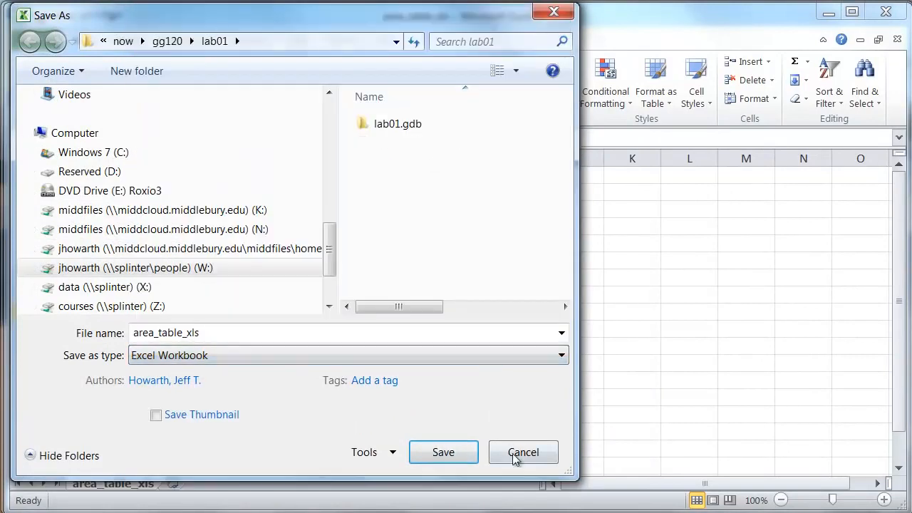
{"action": "left_click", "coordinate": [443, 452]}
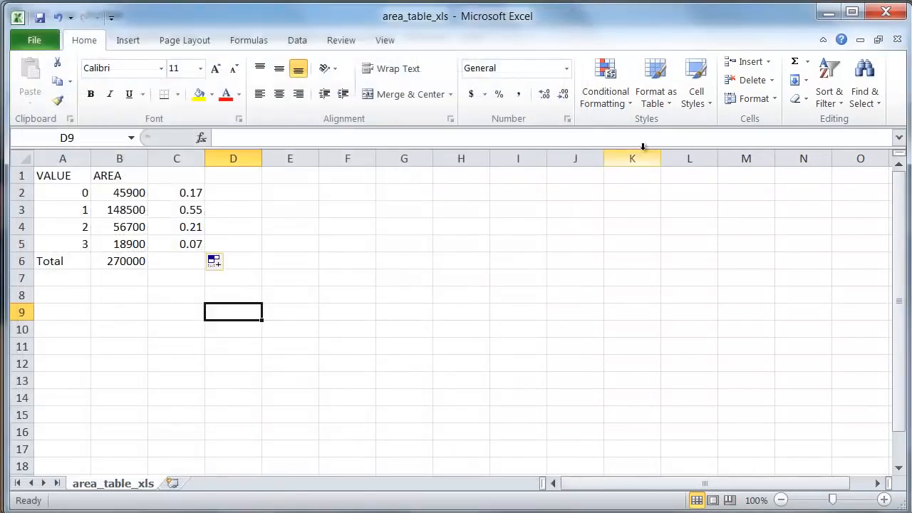